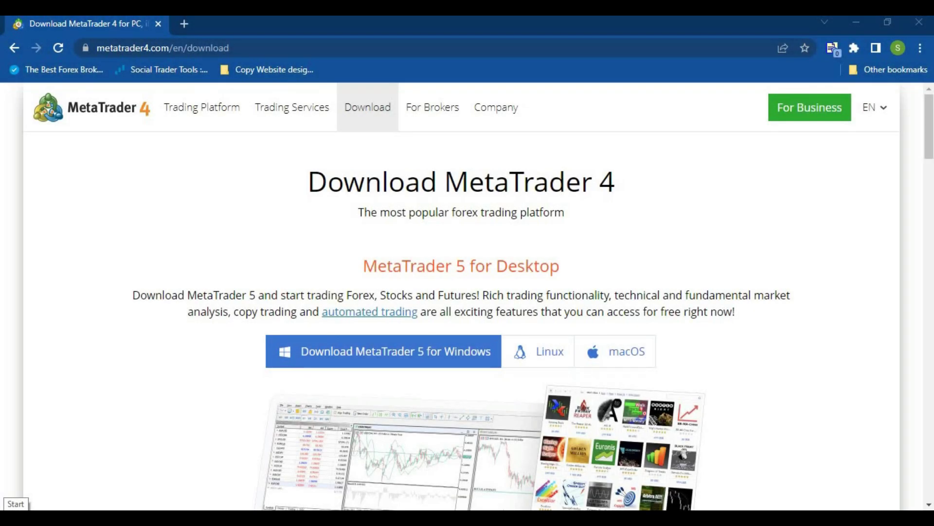
pyautogui.scroll(-2, 384, 350)
pyautogui.scroll(-3, 383, 351)
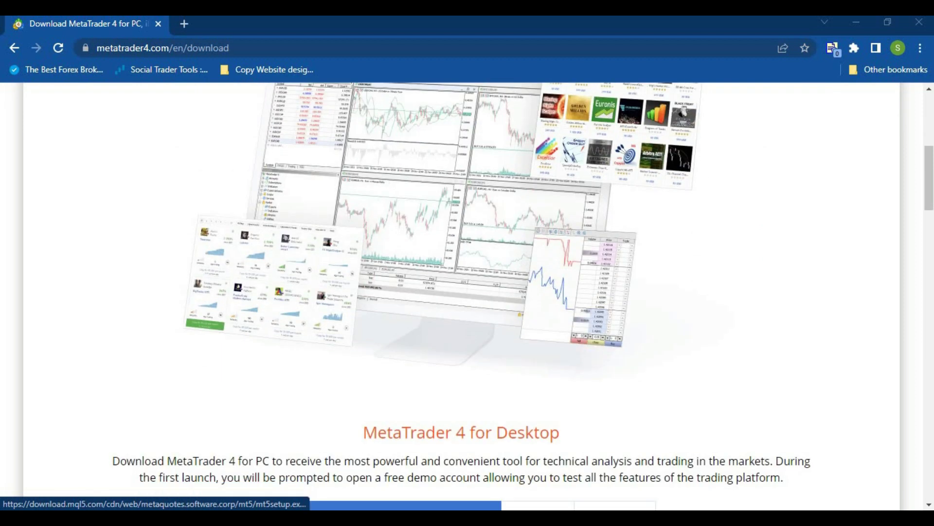
pyautogui.scroll(-2, 358, 379)
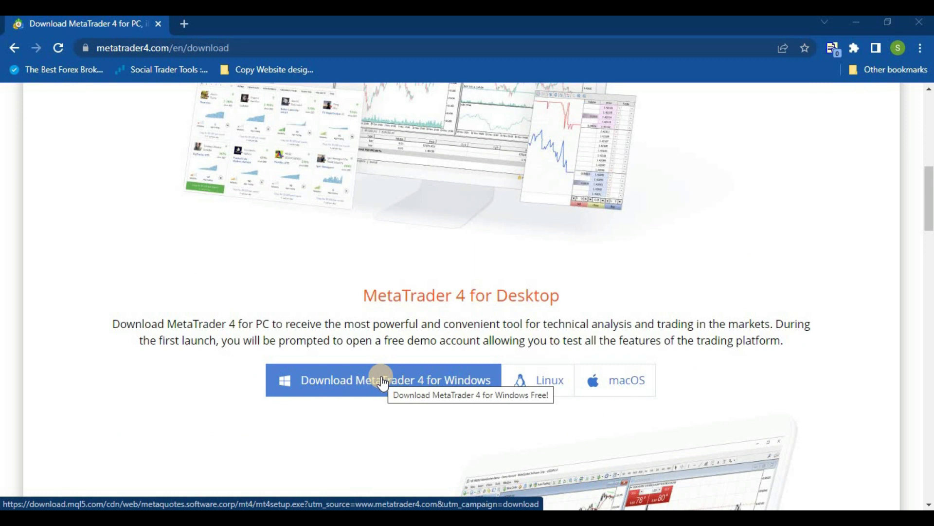
pyautogui.scroll(3, 384, 381)
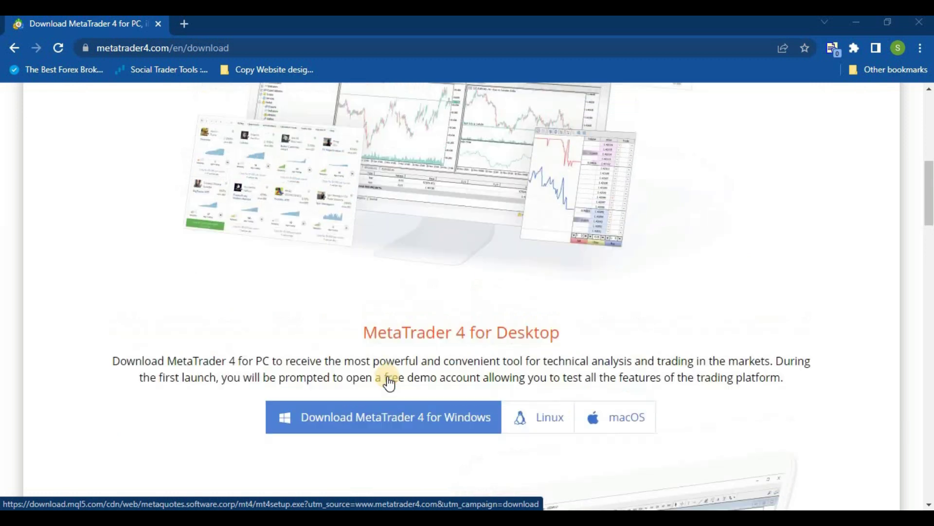
pyautogui.scroll(1, 388, 381)
pyautogui.scroll(2, 388, 381)
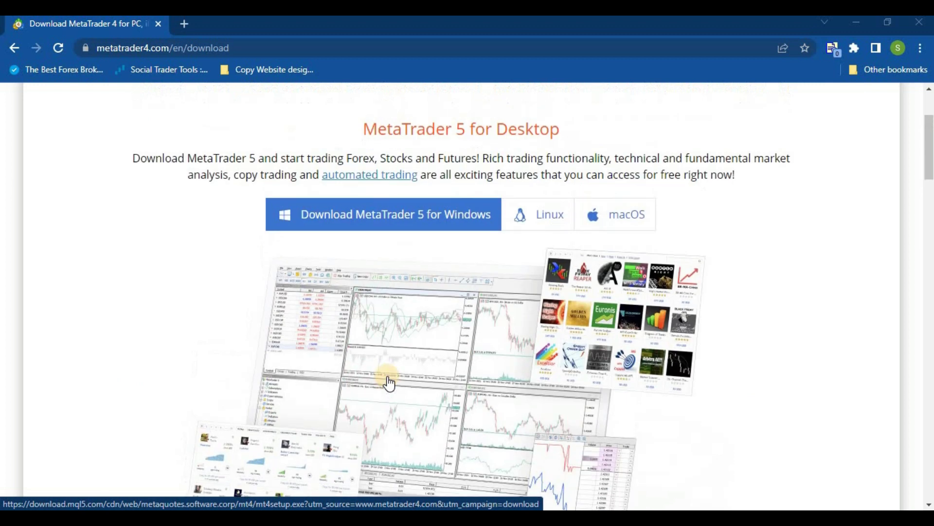
pyautogui.scroll(1, 389, 382)
pyautogui.scroll(1, 389, 381)
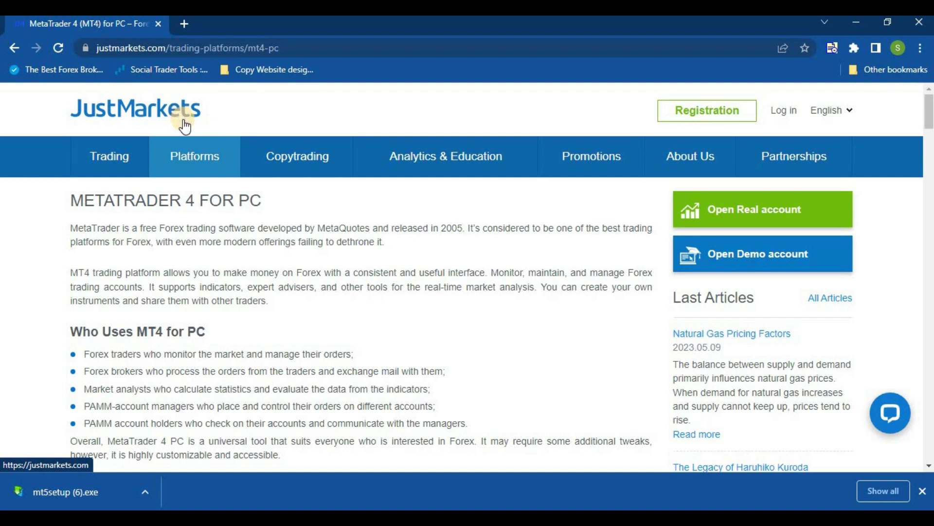
pyautogui.scroll(-2, 181, 122)
pyautogui.scroll(-3, 183, 125)
pyautogui.scroll(-1, 184, 126)
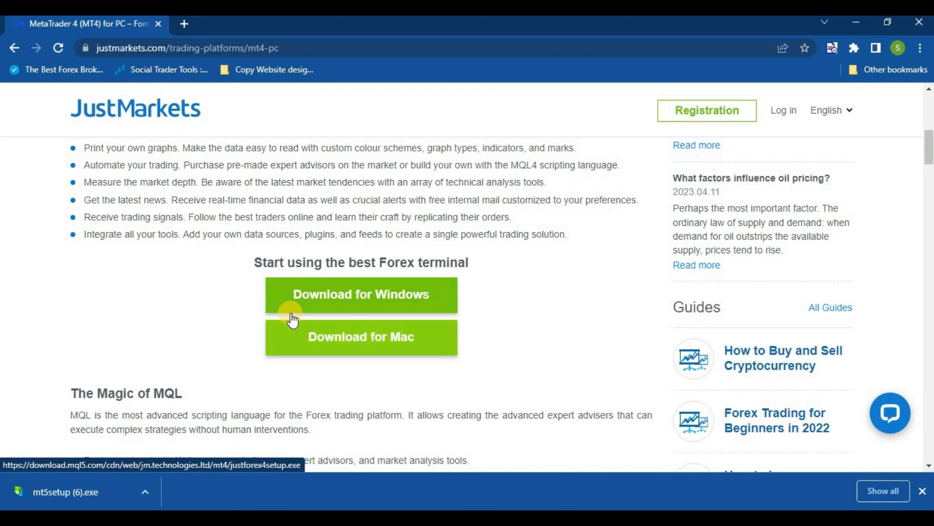
# Download the JustForex MT4 installer for Windows from the JustMarkets MT4 for PC page.
pyautogui.click(315, 302)
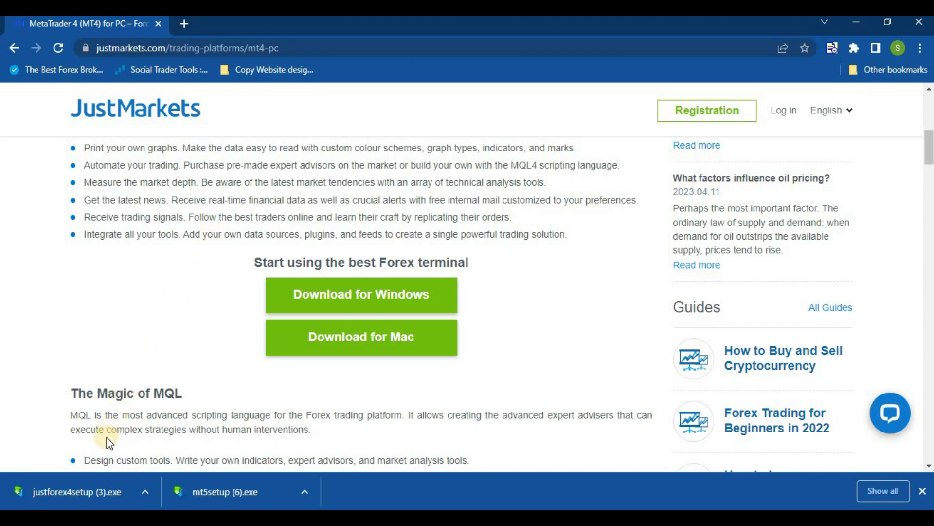
# Run justforex4setup.exe, accept the license, and finish setup to launch MetaTrader 4.
pyautogui.click(87, 495)
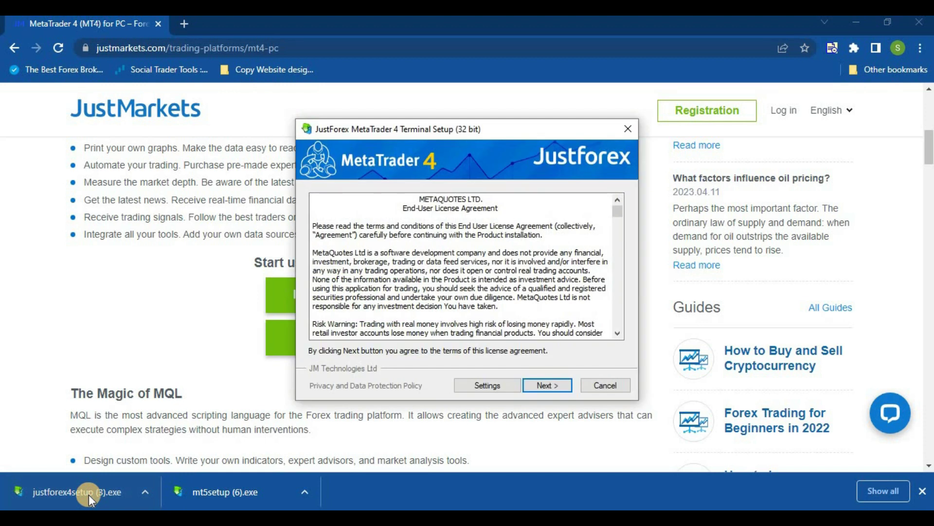
pyautogui.click(552, 387)
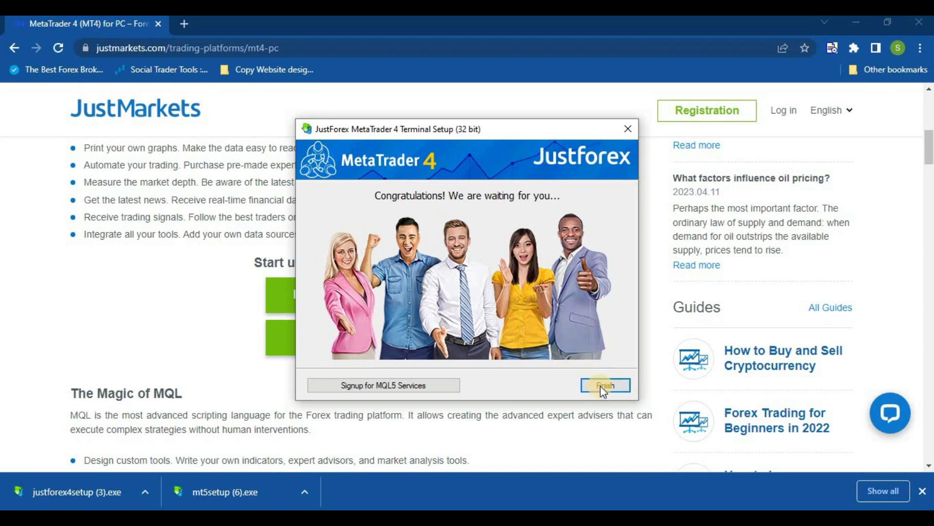
pyautogui.click(602, 389)
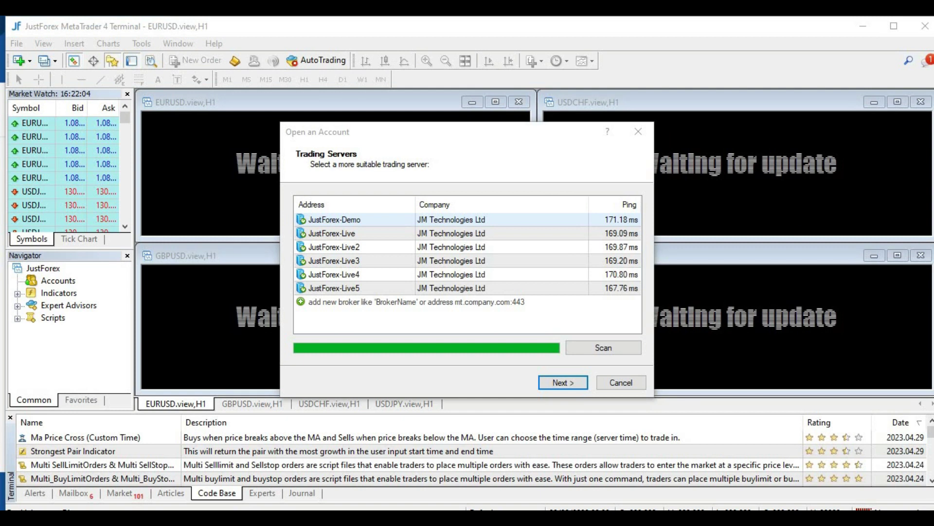
# Close the Open an Account and login dialogs, then maximize the MetaTrader 4 window.
pyautogui.click(638, 132)
pyautogui.click(401, 131)
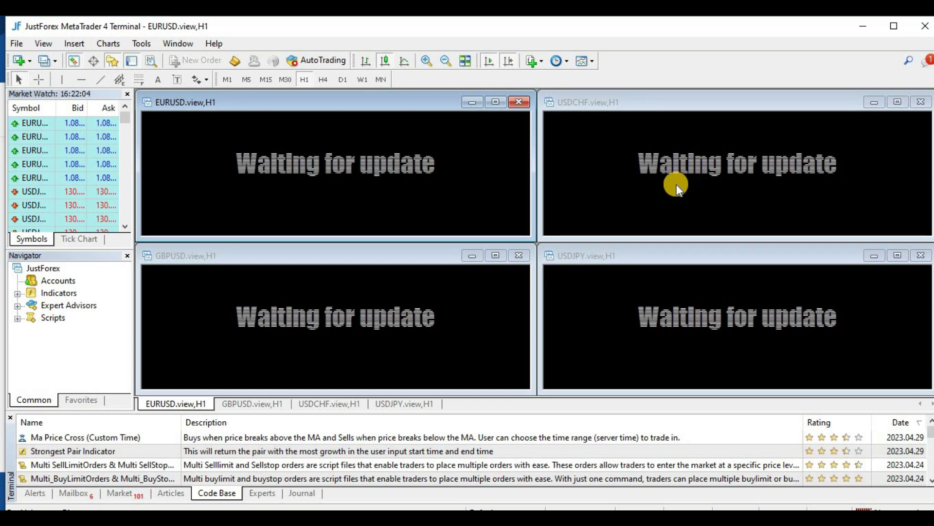
pyautogui.press('super+Up')
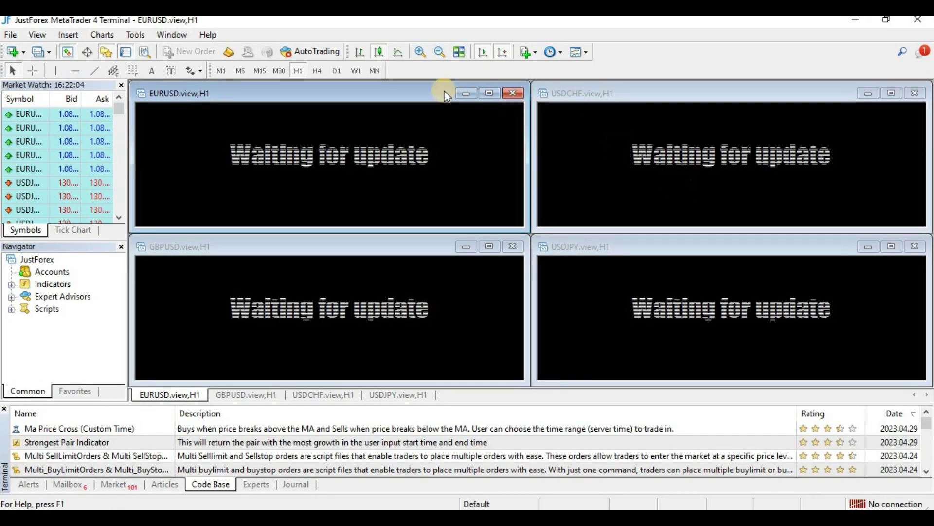
# In Login to Trade Account, clear the JustForex-Demo server field and submit the login.
pyautogui.click(10, 35)
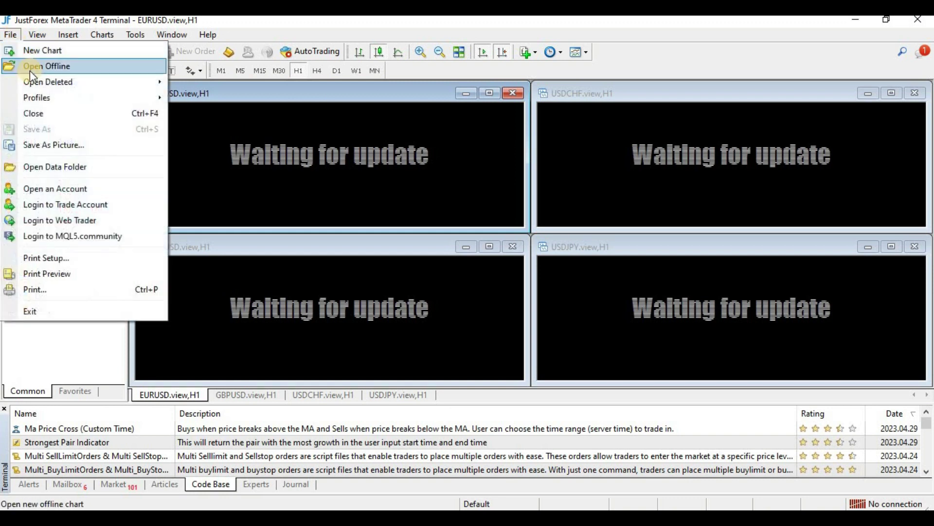
pyautogui.click(37, 208)
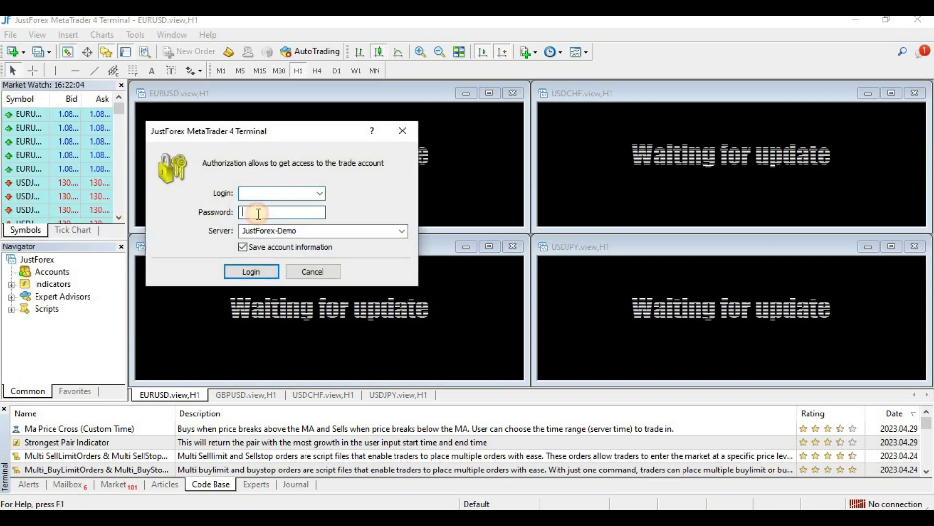
pyautogui.click(261, 230)
pyautogui.press('BackSpace')
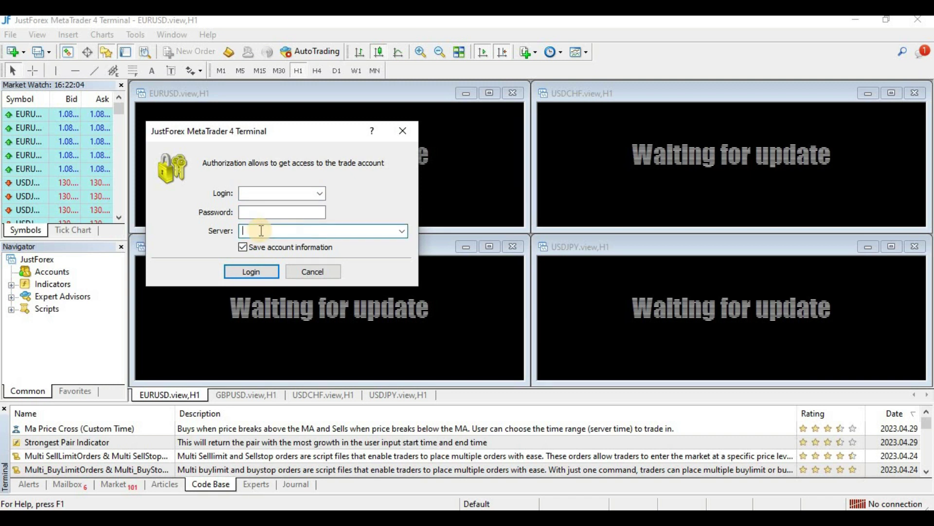
pyautogui.write('bvdvh')
pyautogui.press('BackSpace')
pyautogui.press('BackSpace')
pyautogui.press('BackSpace')
pyautogui.press('BackSpace')
pyautogui.press('BackSpace')
pyautogui.click(250, 272)
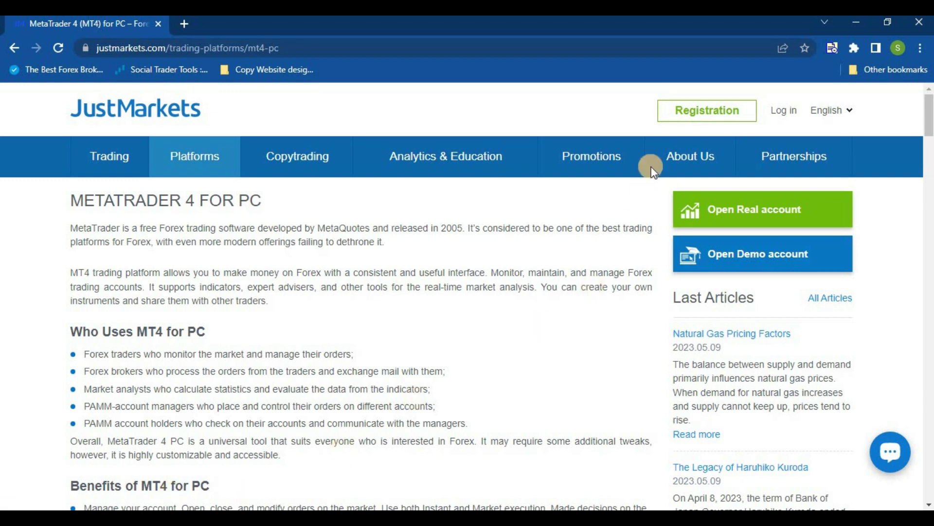
# Open the JustMarkets trader registration page and close its country list without choosing.
pyautogui.click(688, 115)
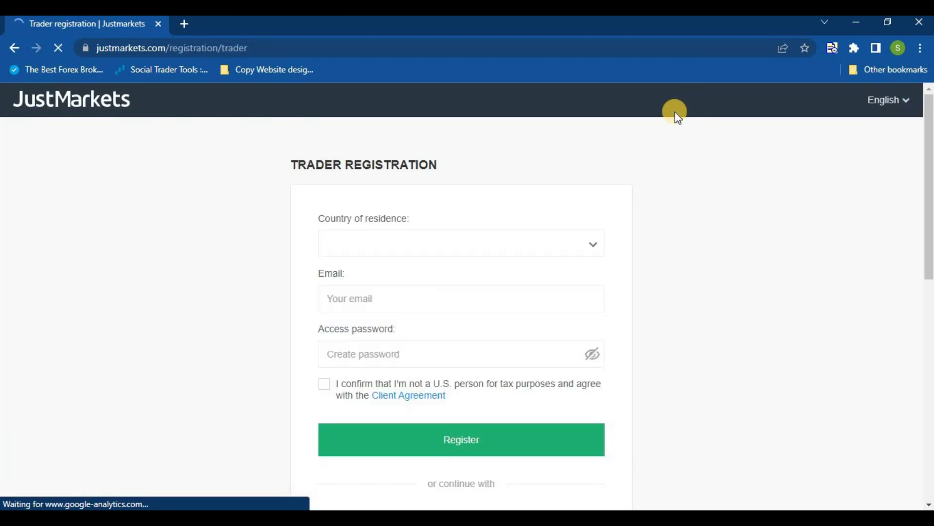
pyautogui.click(360, 248)
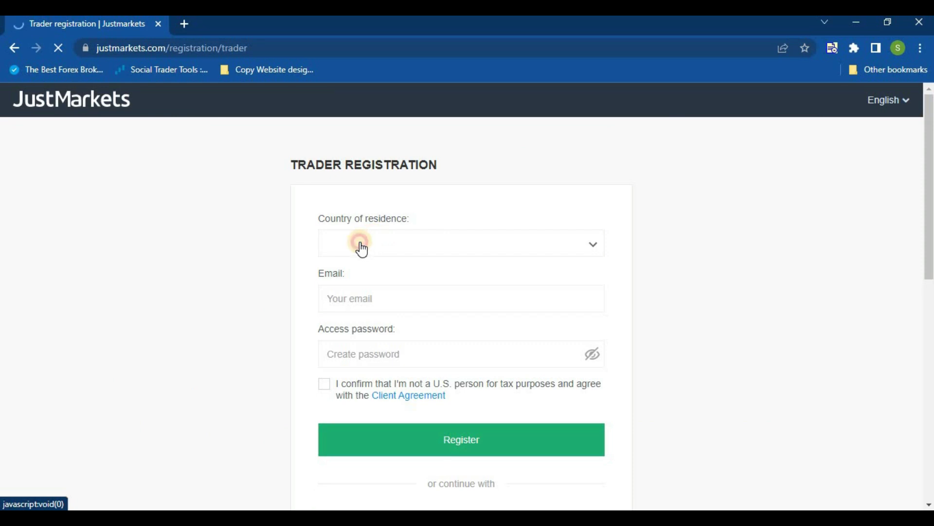
pyautogui.click(389, 247)
pyautogui.click(597, 245)
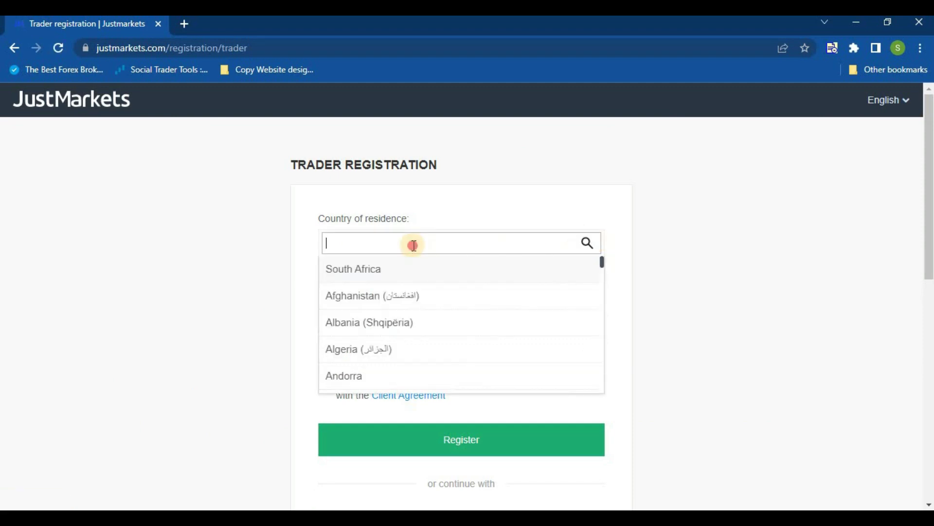
pyautogui.click(700, 244)
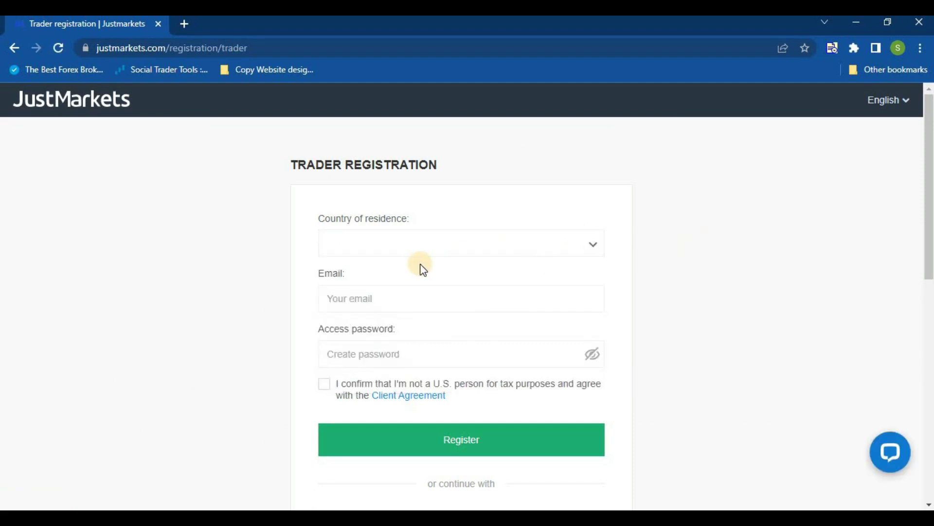
# Visit the email and password fields, tick the non-U.S.-person agreement, and go to the login page.
pyautogui.click(400, 300)
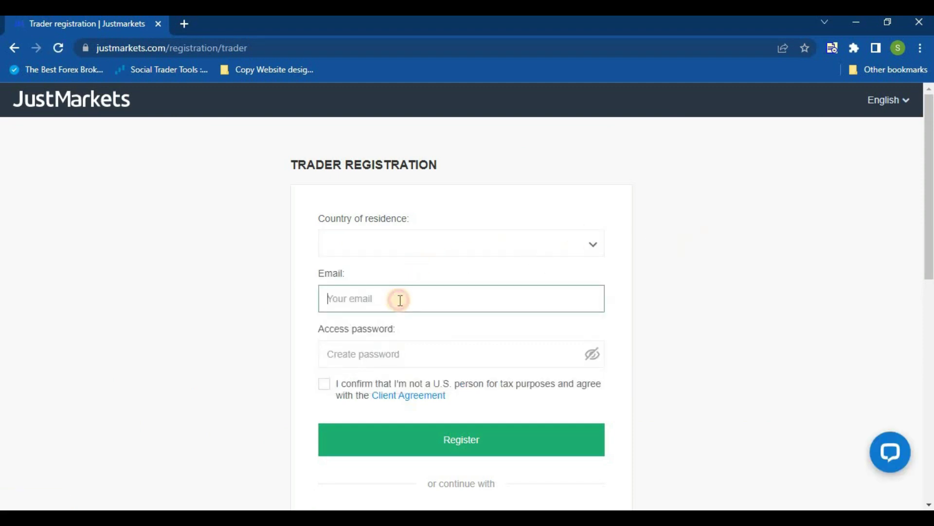
pyautogui.click(379, 358)
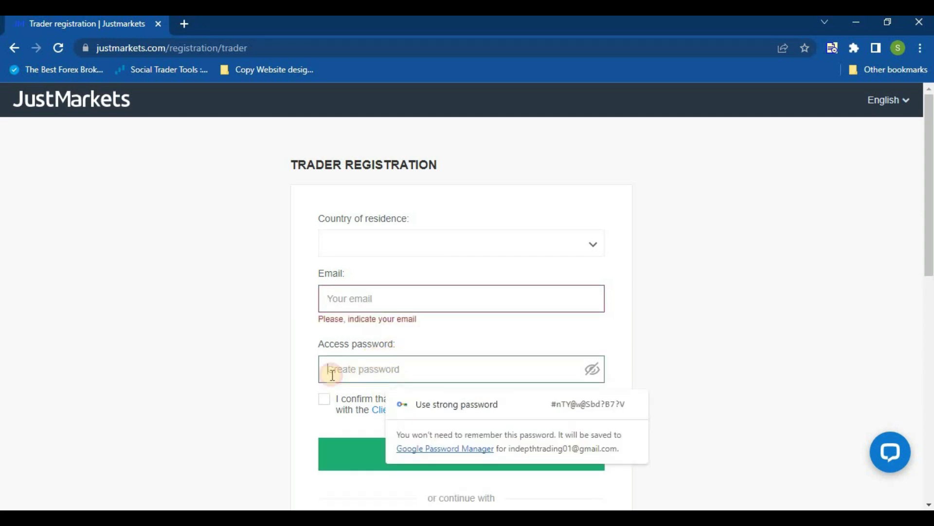
pyautogui.click(325, 397)
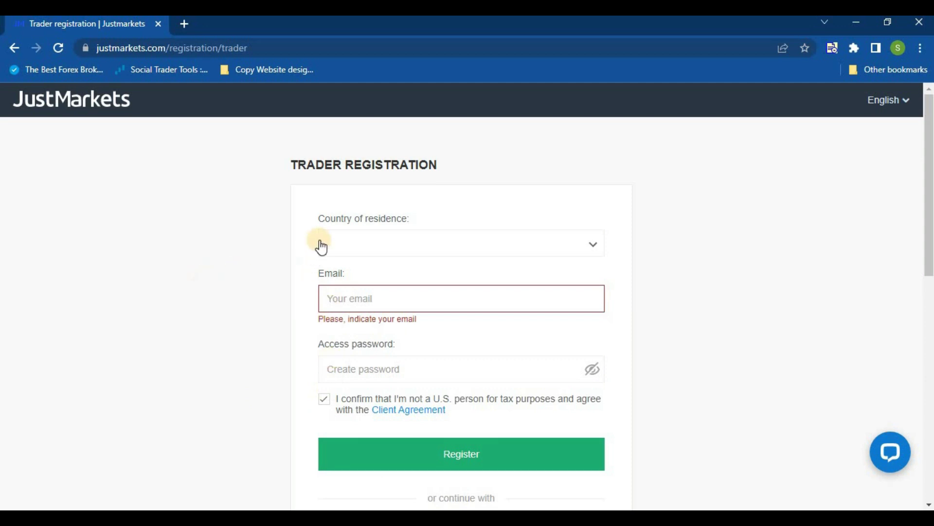
pyautogui.scroll(-1, 750, 203)
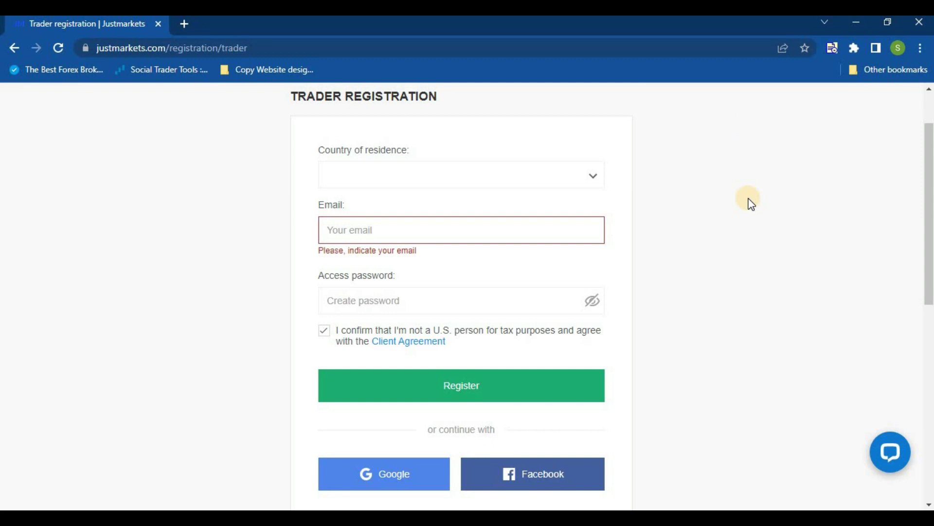
pyautogui.scroll(1, 626, 406)
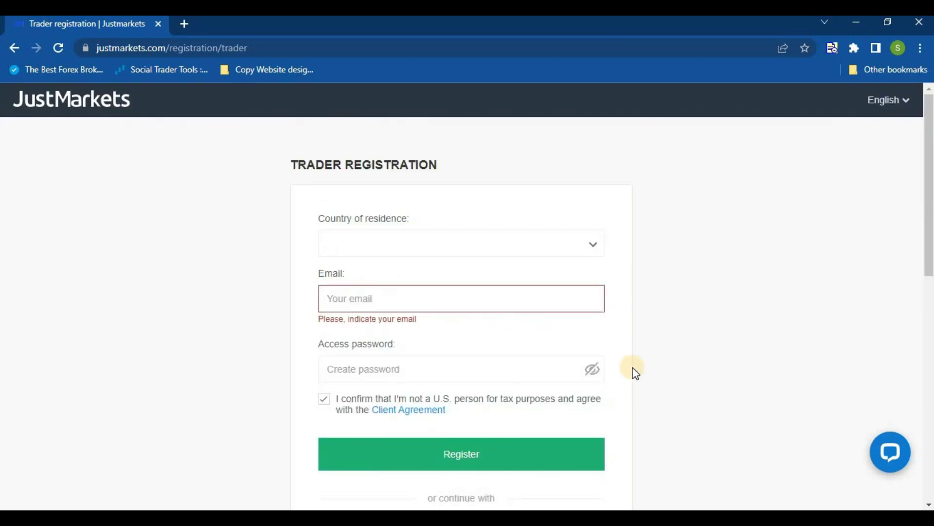
pyautogui.scroll(-1, 595, 401)
pyautogui.scroll(-3, 587, 402)
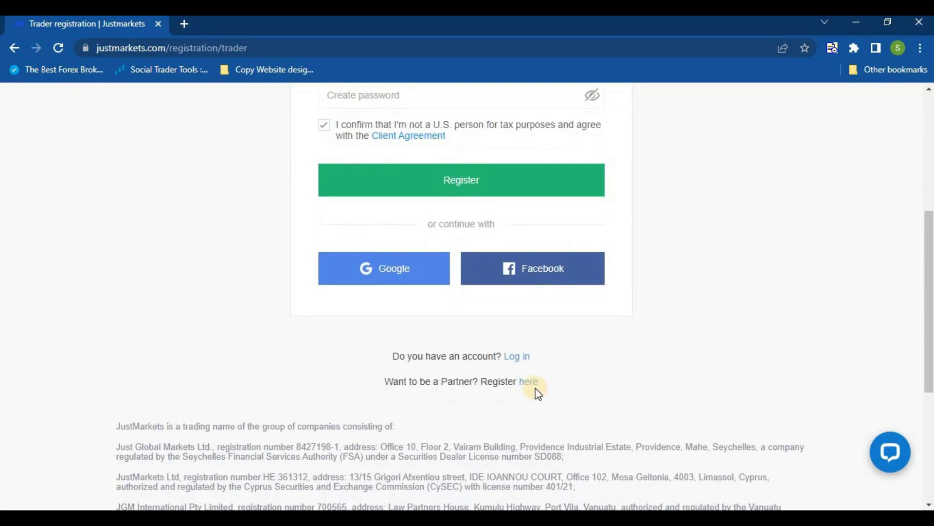
pyautogui.click(516, 357)
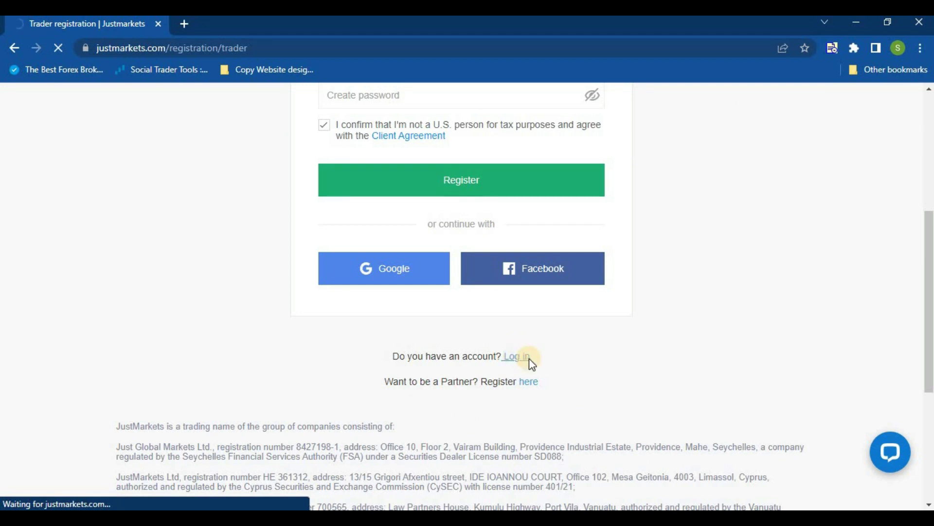
# Sign in to JustMarkets with the existing account's email and access password.
pyautogui.click(363, 245)
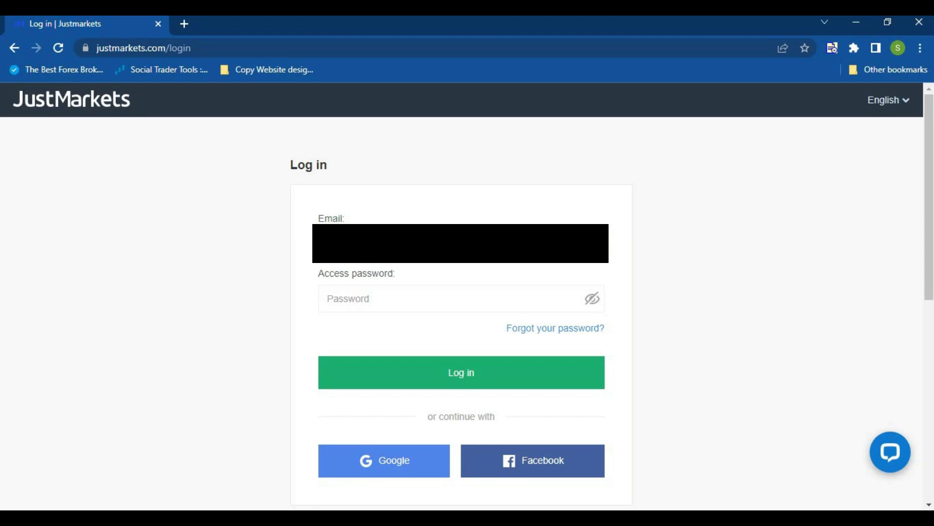
pyautogui.click(382, 300)
pyautogui.write('a')
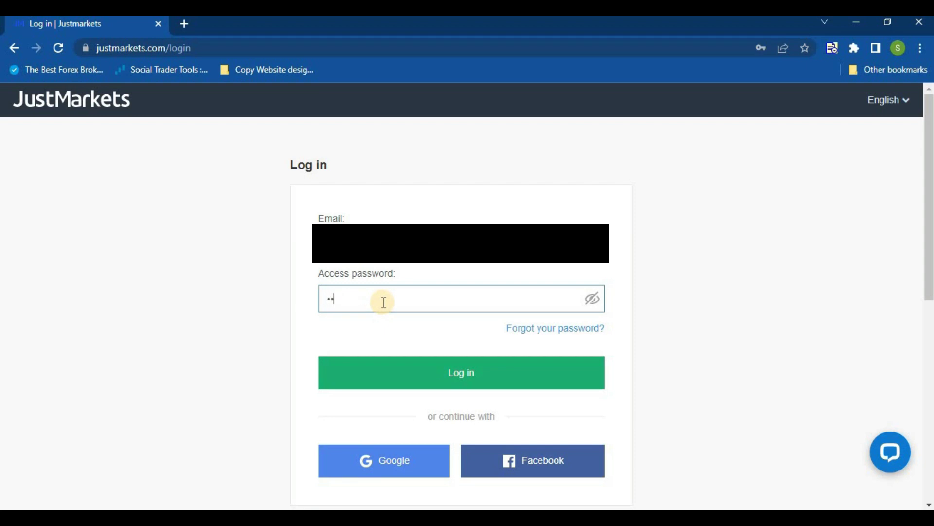
pyautogui.click(390, 384)
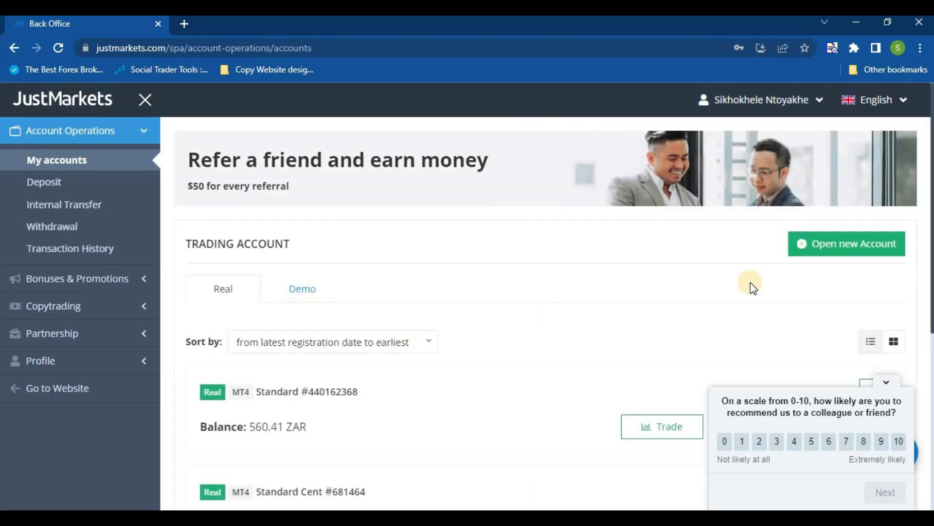
pyautogui.click(293, 289)
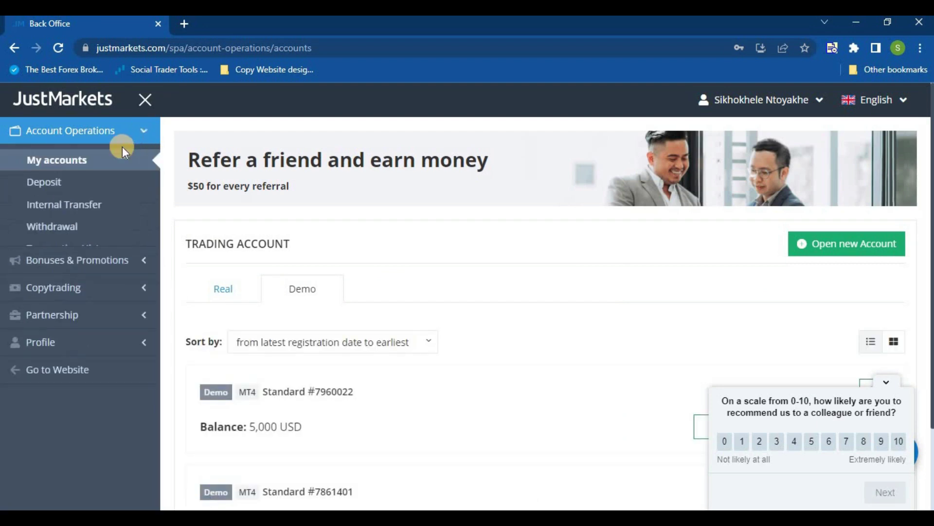
pyautogui.click(115, 281)
pyautogui.click(102, 274)
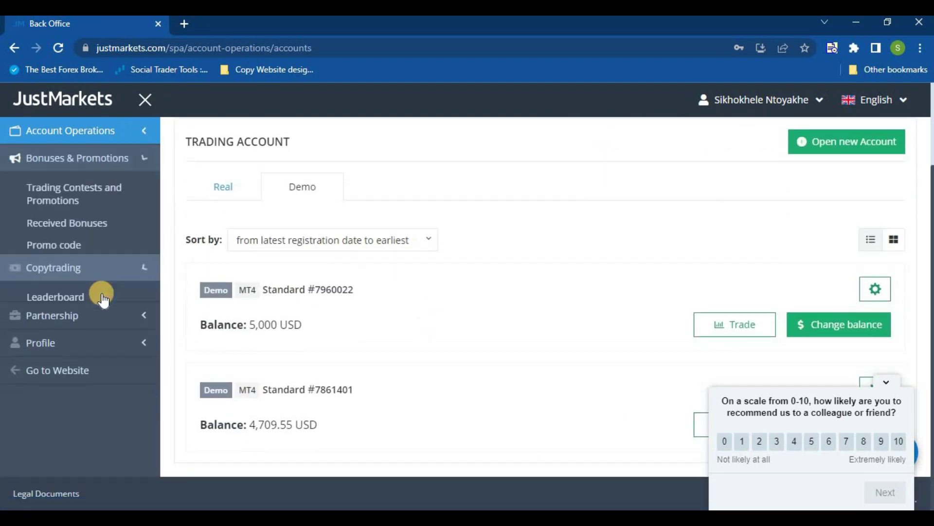
pyautogui.click(127, 185)
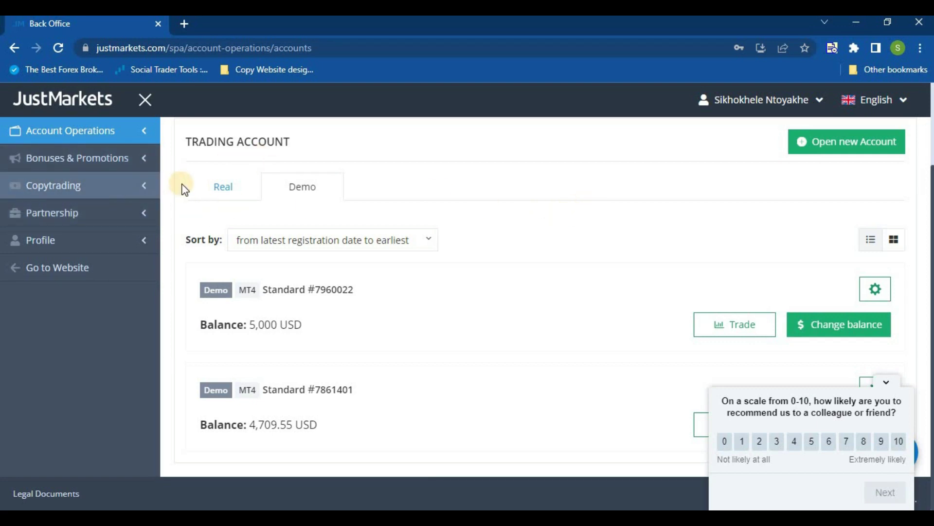
pyautogui.click(90, 237)
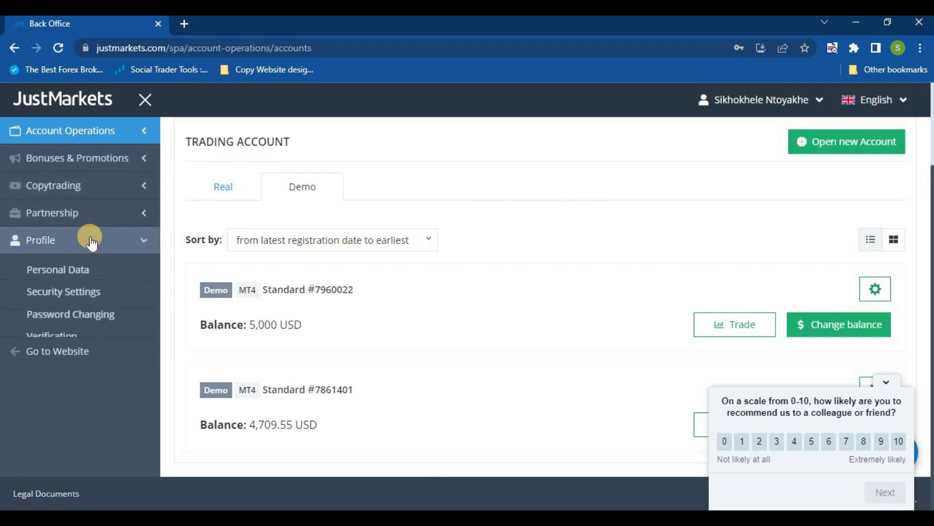
pyautogui.click(71, 276)
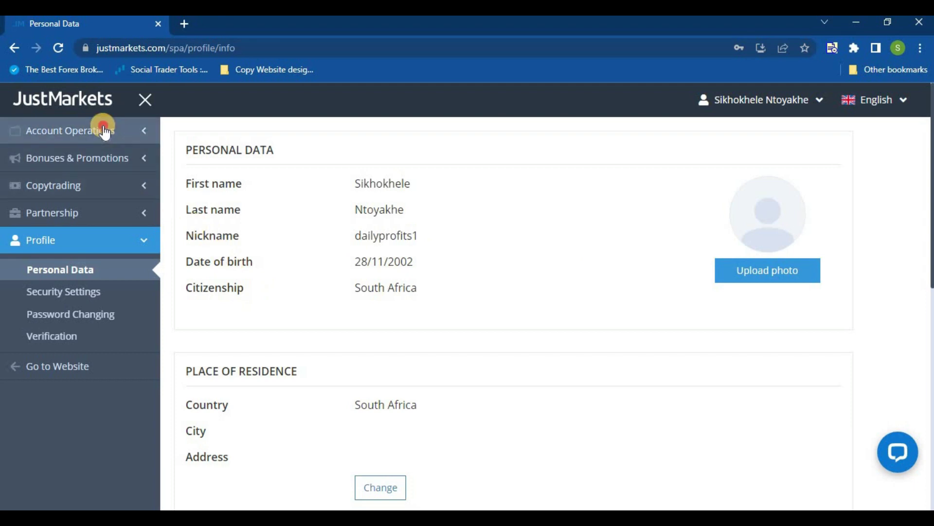
pyautogui.click(104, 132)
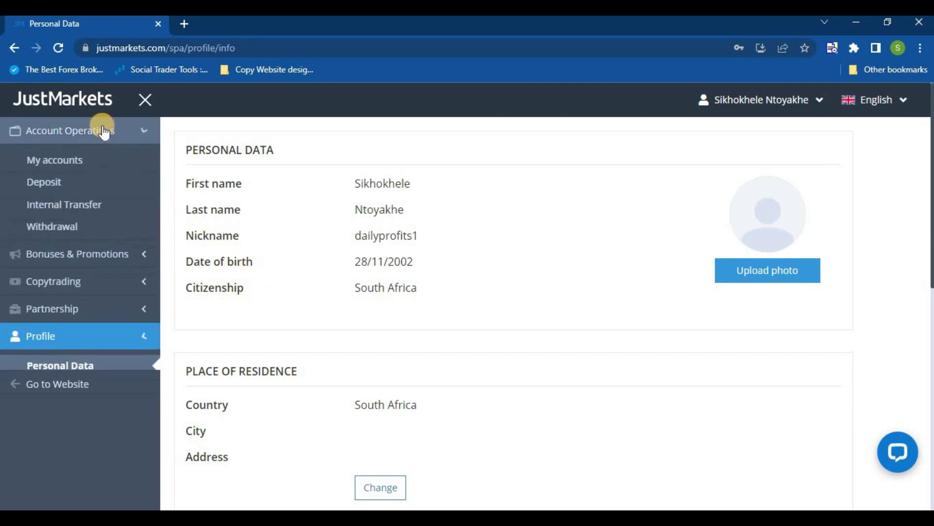
pyautogui.click(59, 157)
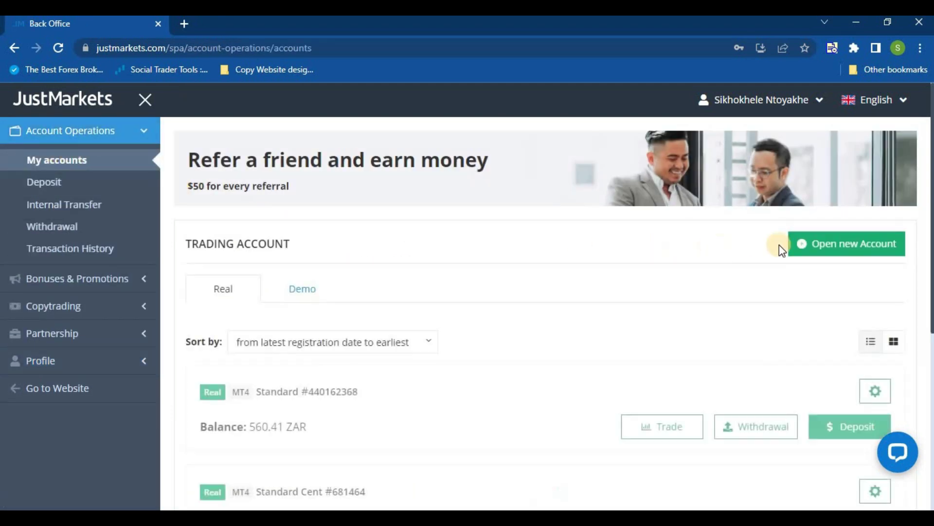
# Open the Open New Account page and show its MT4 account types.
pyautogui.click(807, 248)
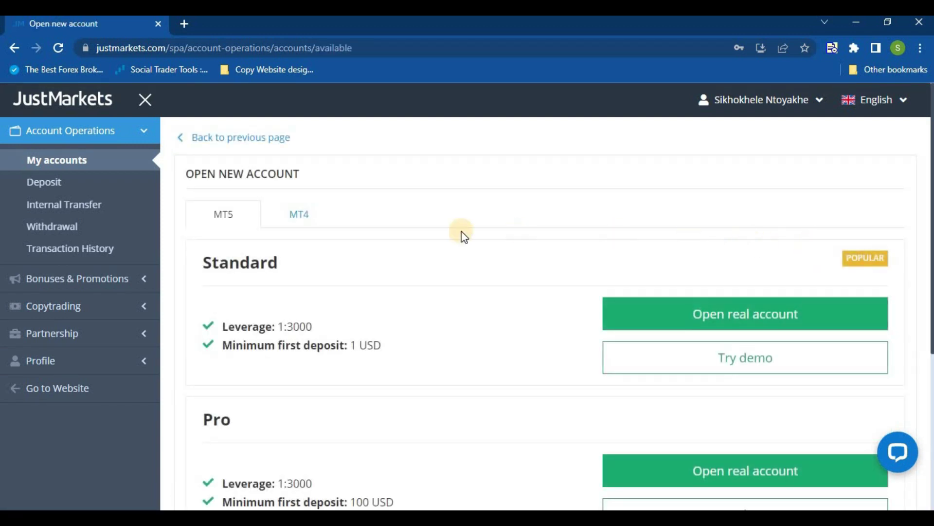
pyautogui.click(276, 219)
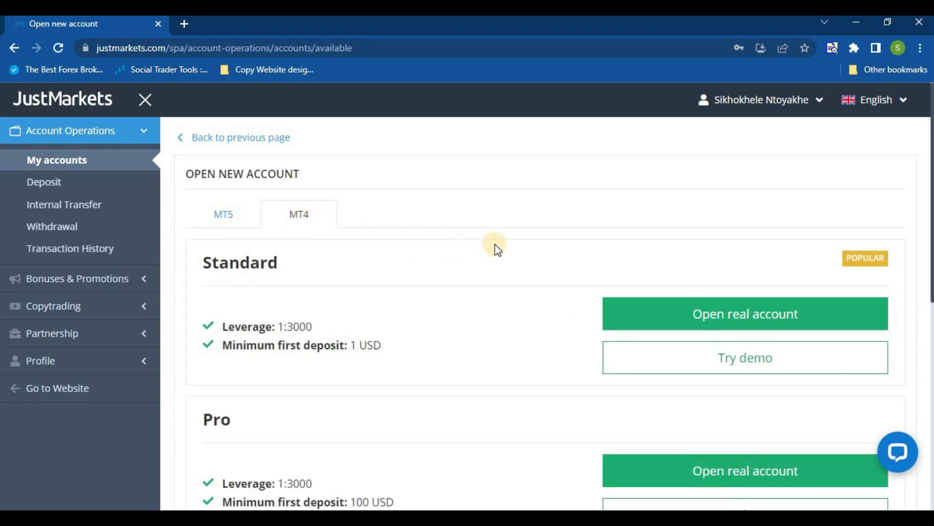
pyautogui.scroll(-1, 494, 249)
pyautogui.scroll(-2, 494, 249)
pyautogui.scroll(-1, 494, 249)
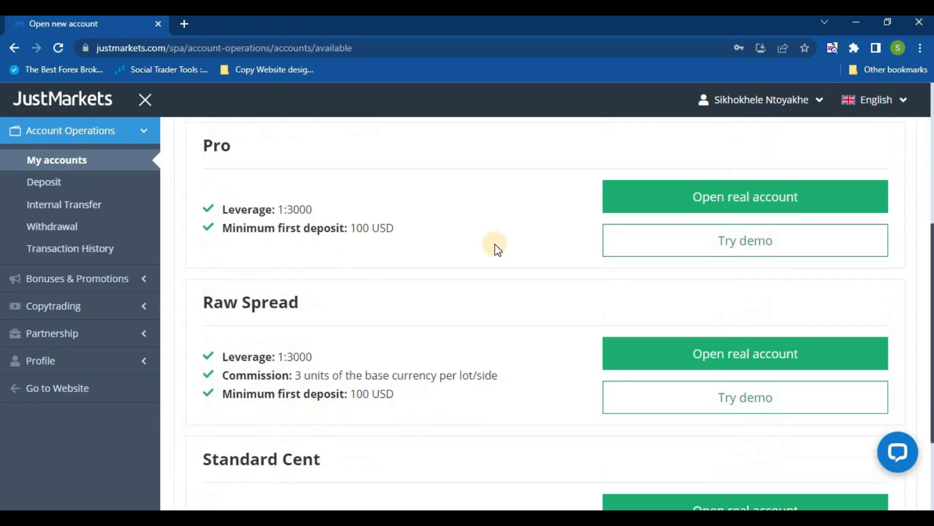
pyautogui.scroll(-1, 494, 249)
pyautogui.scroll(-1, 490, 245)
pyautogui.scroll(1, 491, 244)
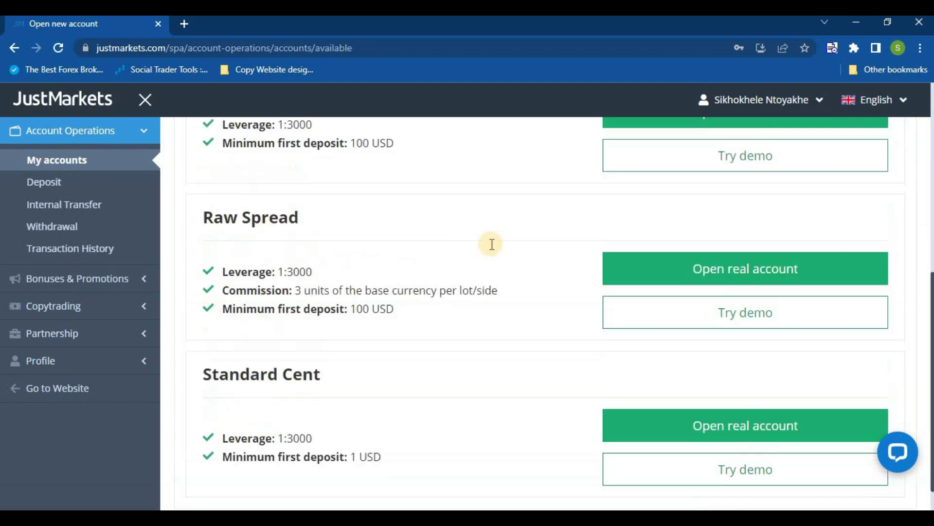
pyautogui.scroll(2, 490, 244)
pyautogui.scroll(1, 490, 245)
pyautogui.scroll(2, 490, 249)
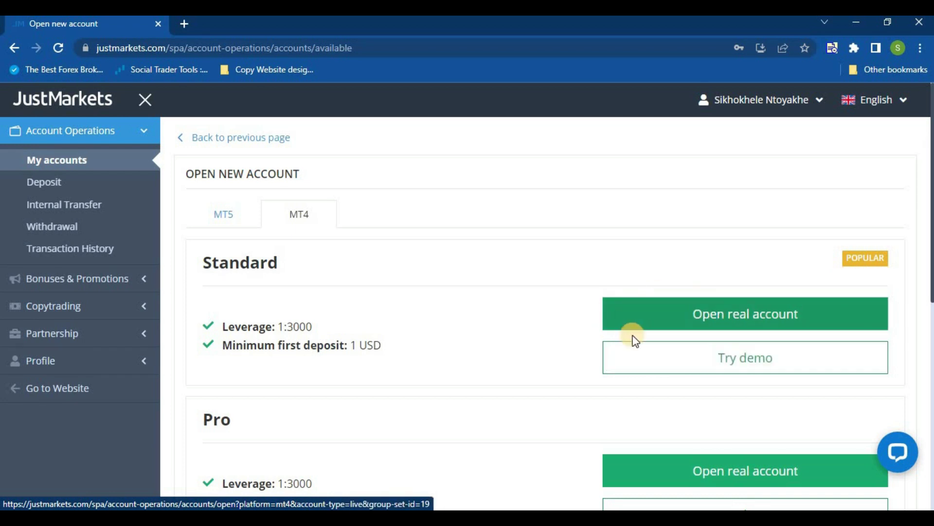
# Start a Standard MT4 demo account and keep USD as its currency.
pyautogui.click(741, 361)
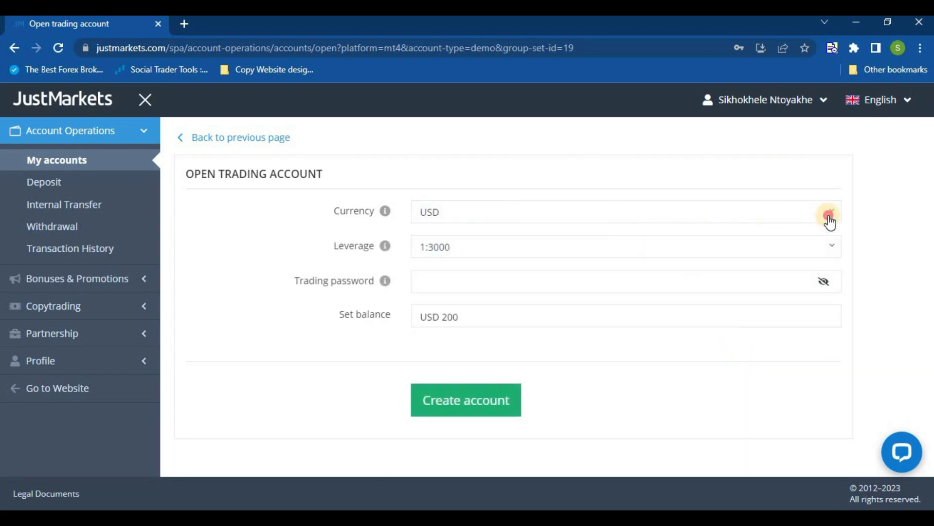
pyautogui.click(829, 218)
pyautogui.click(814, 218)
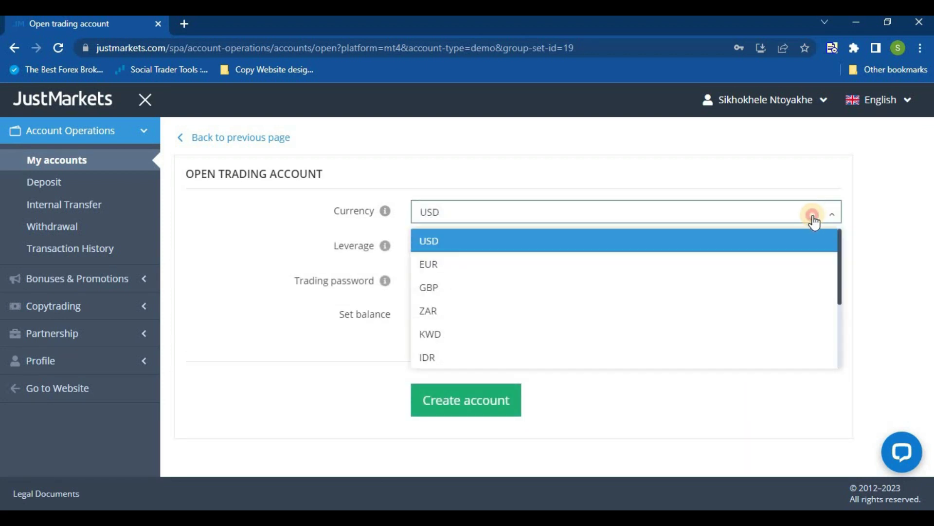
pyautogui.click(815, 217)
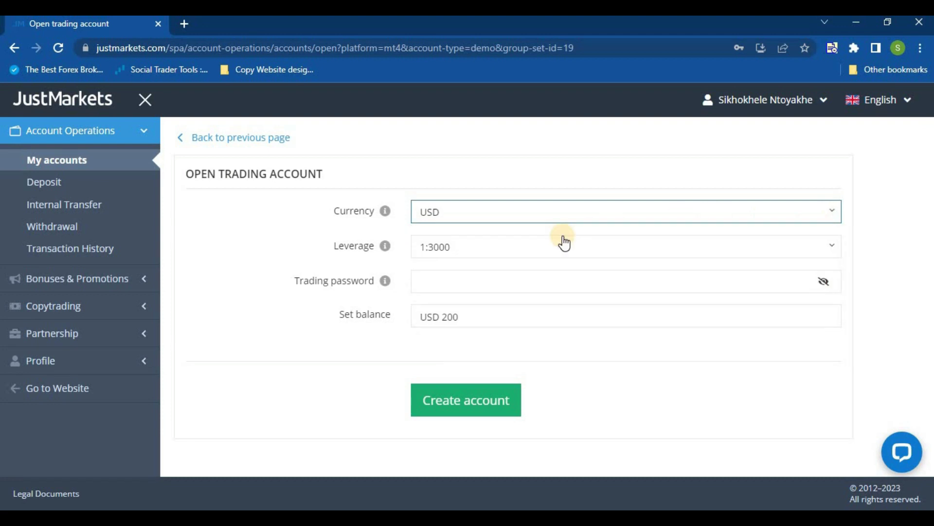
# Set a trading password and change the starting balance to 1,000, then submit.
pyautogui.click(519, 288)
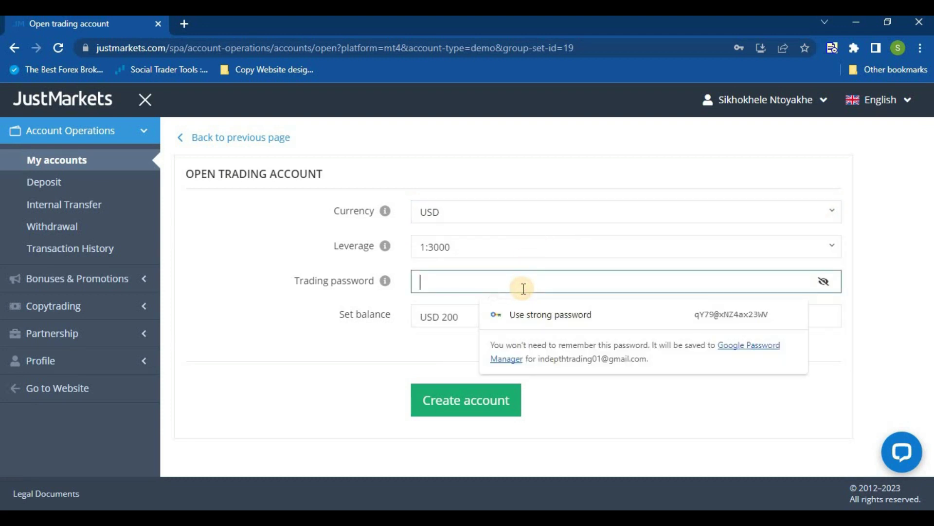
pyautogui.write('a')
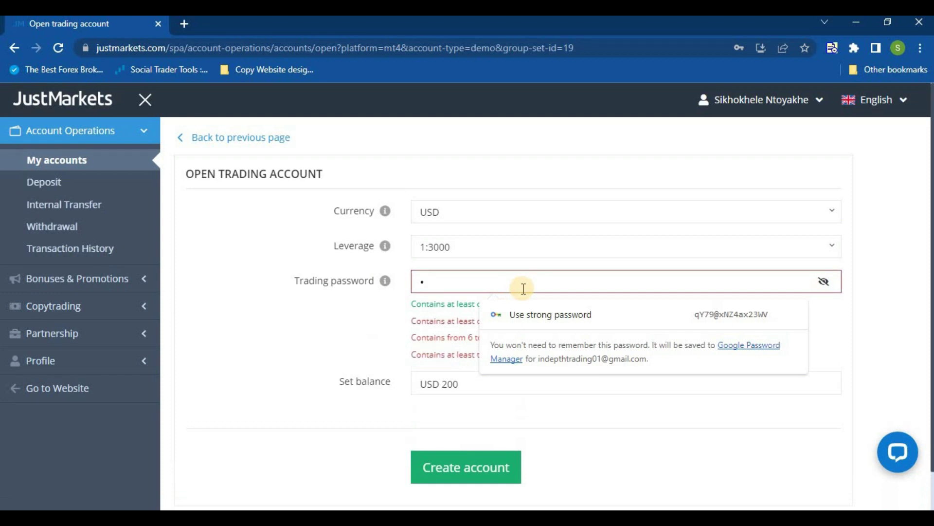
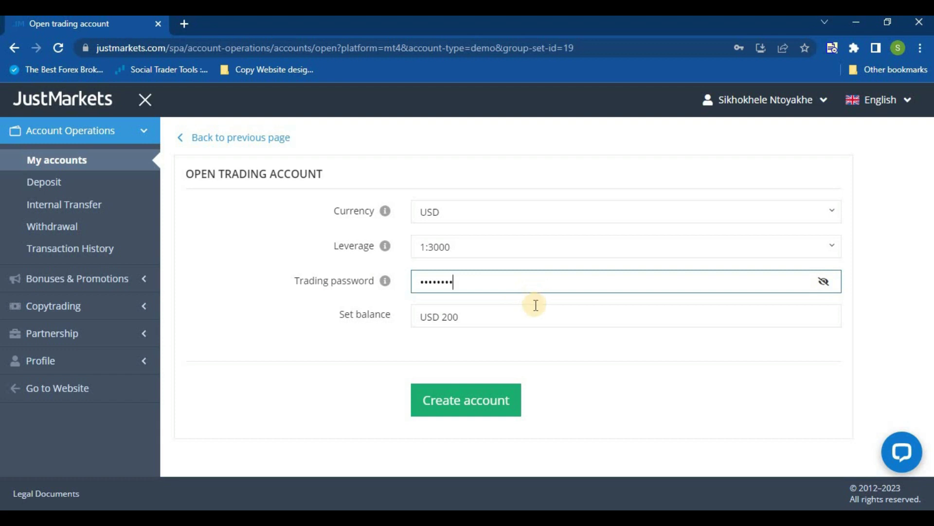
pyautogui.click(505, 321)
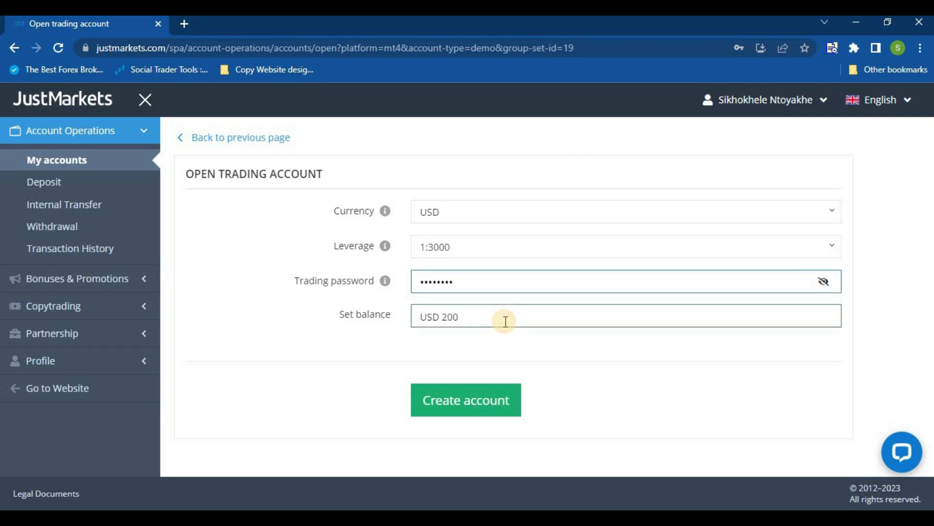
pyautogui.press('BackSpace')
pyautogui.press('BackSpace')
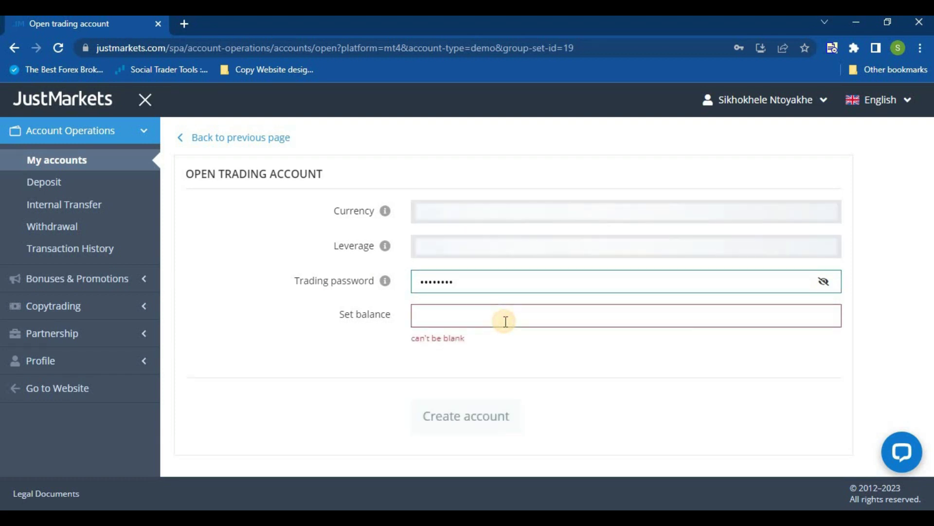
pyautogui.write('1,000')
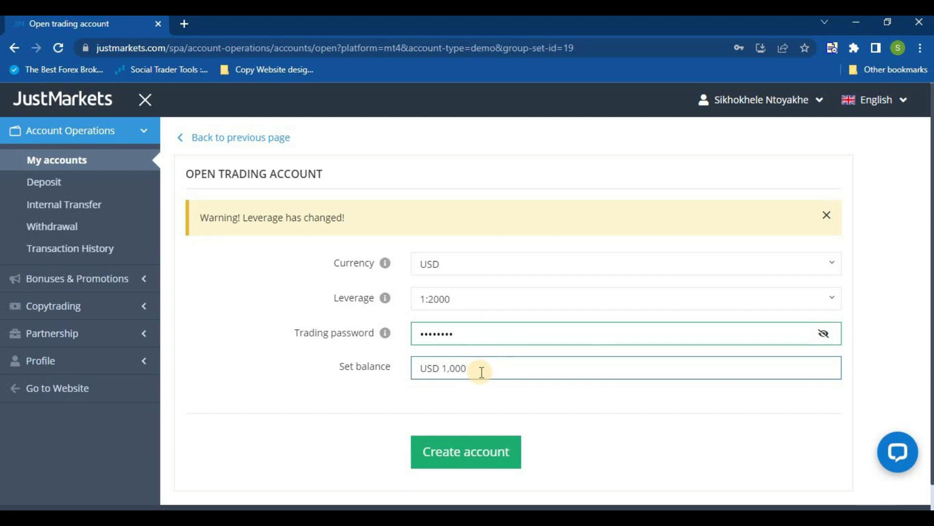
pyautogui.click(478, 445)
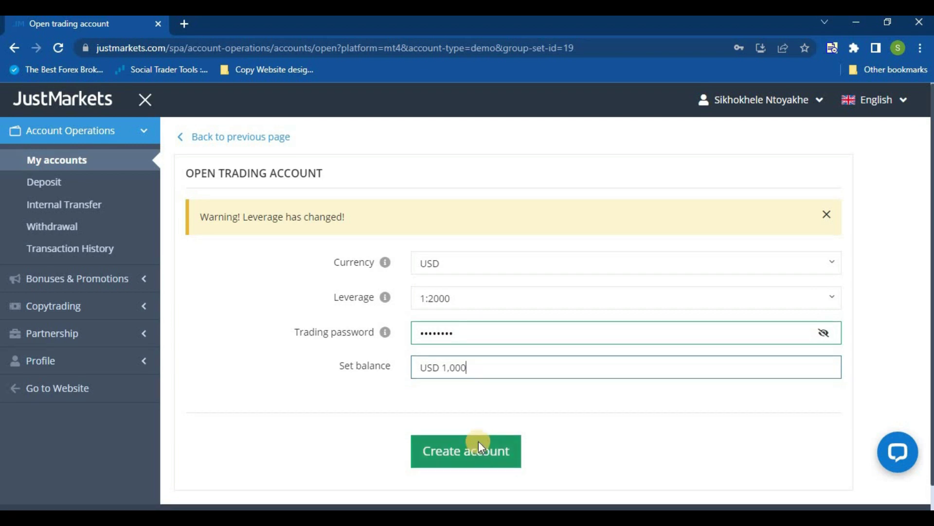
# Create the demo account and dismiss Chrome's save-password popup.
pyautogui.click(477, 422)
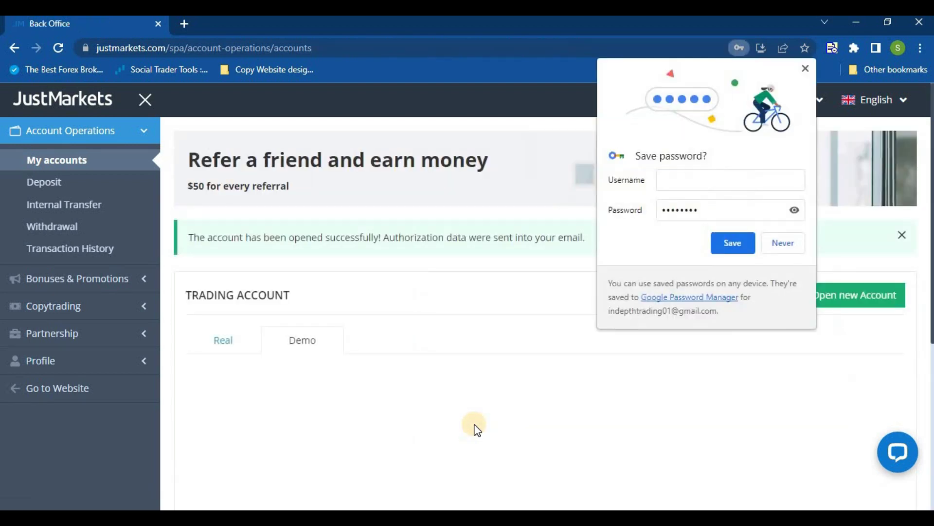
pyautogui.scroll(-2, 534, 367)
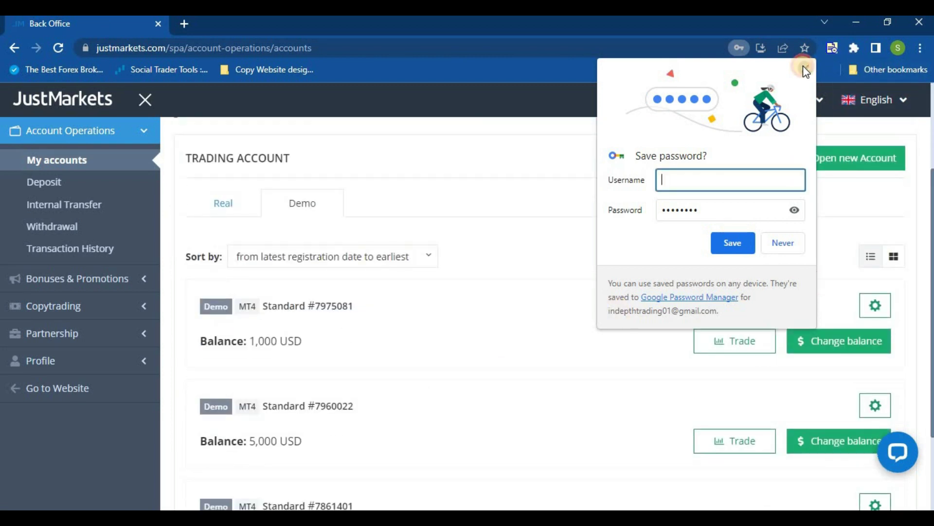
pyautogui.click(803, 70)
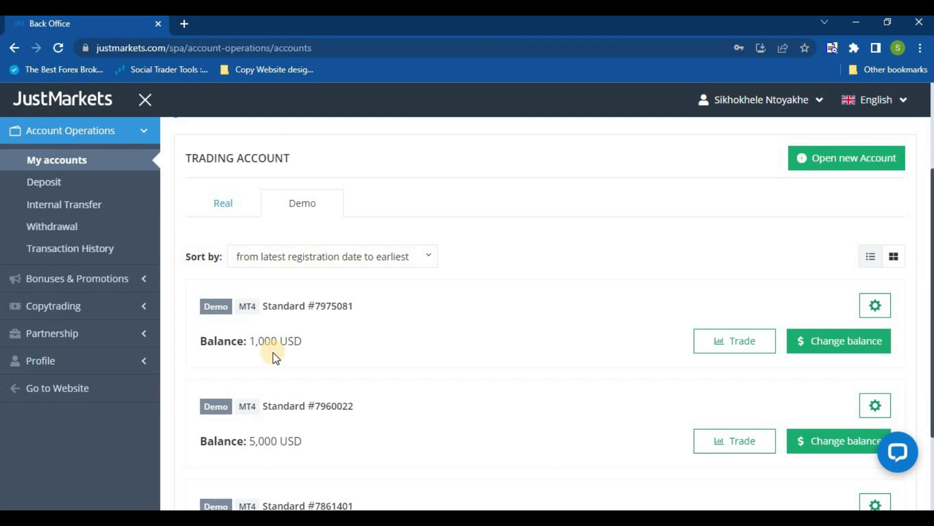
pyautogui.click(874, 310)
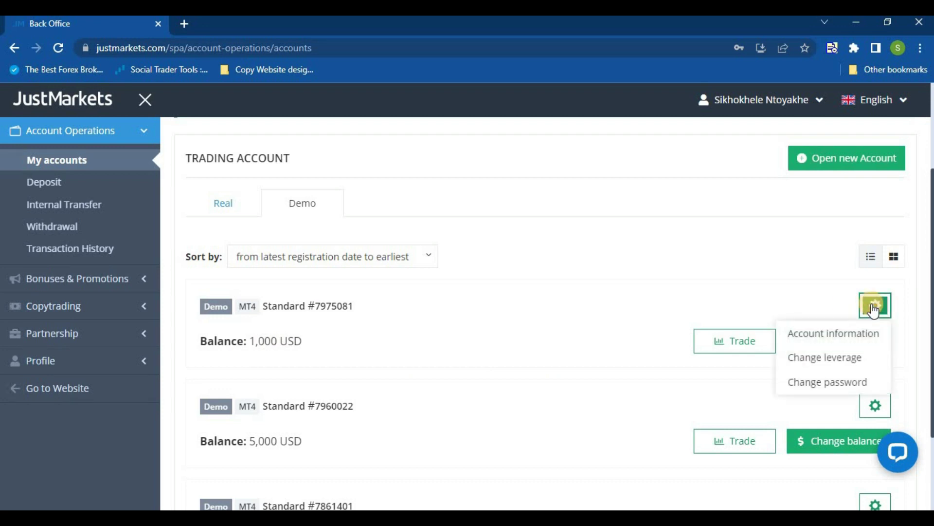
pyautogui.click(835, 333)
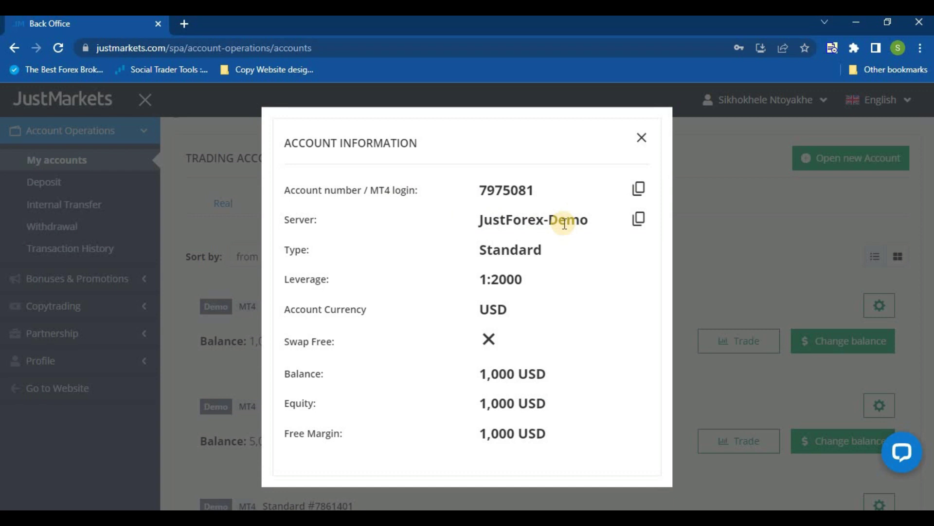
pyautogui.click(637, 192)
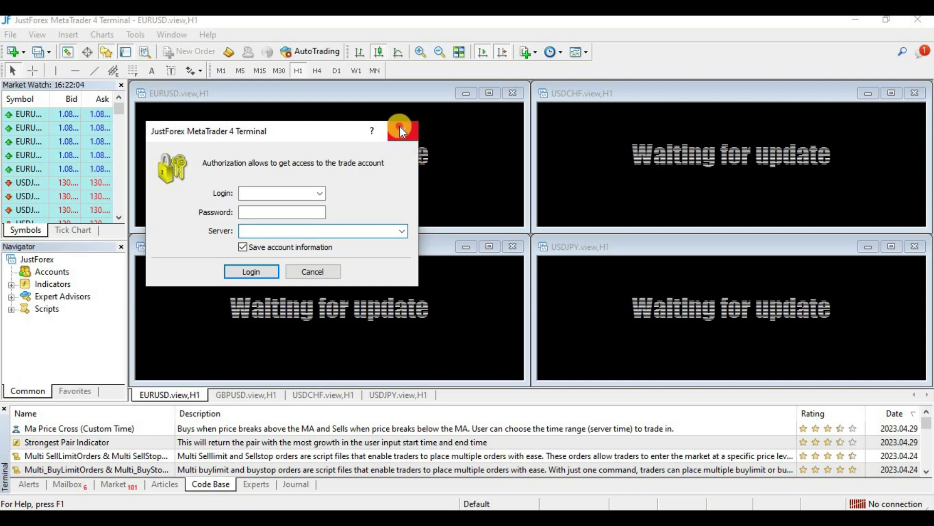
pyautogui.click(401, 131)
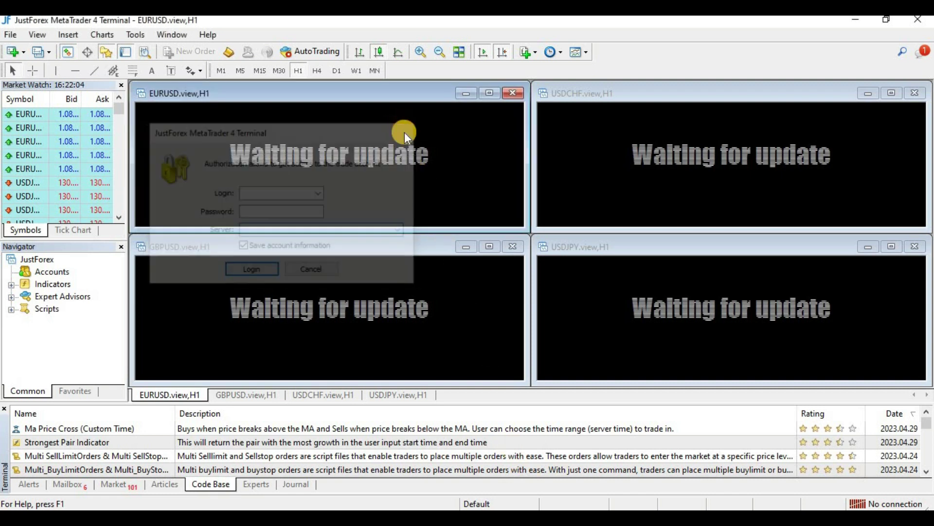
pyautogui.click(10, 35)
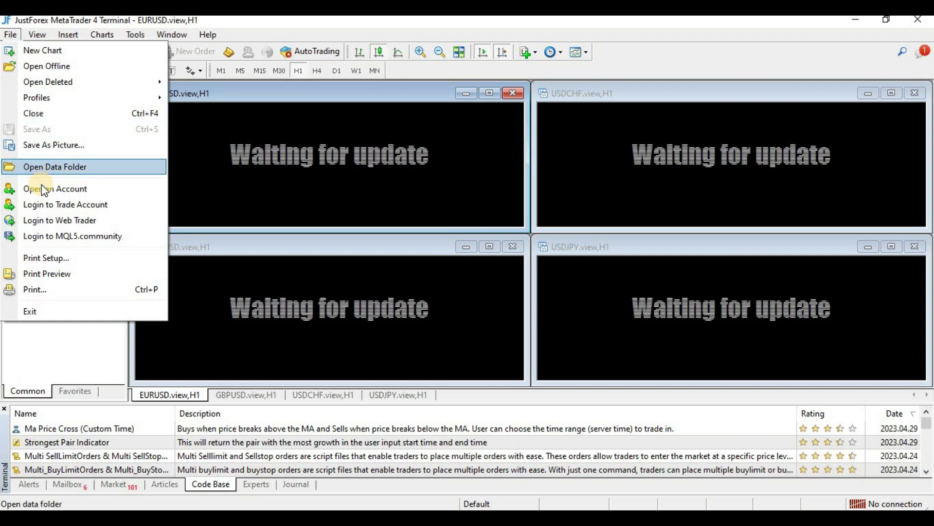
pyautogui.click(47, 209)
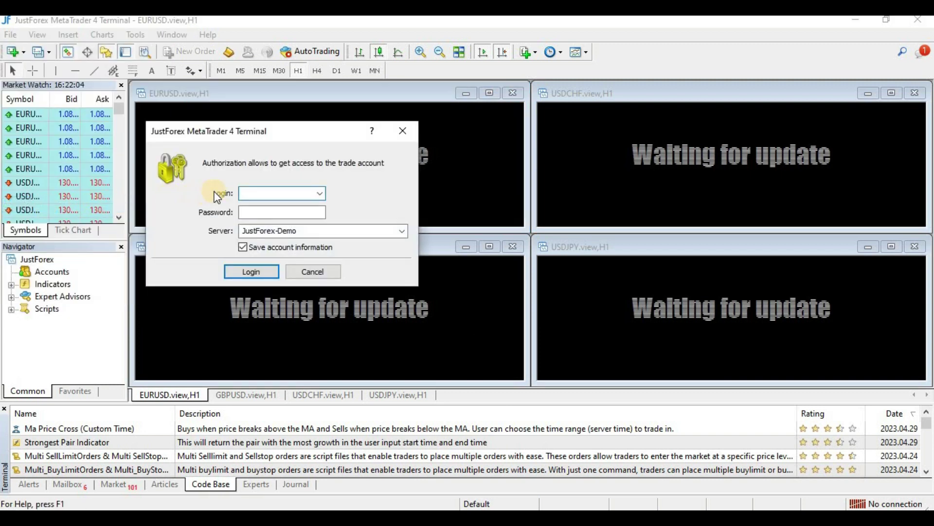
pyautogui.rightClick(243, 194)
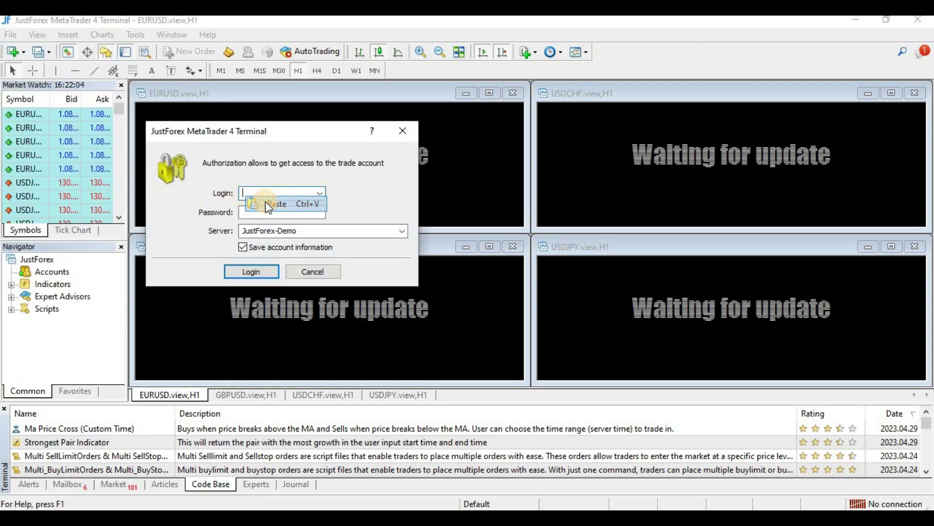
pyautogui.click(264, 201)
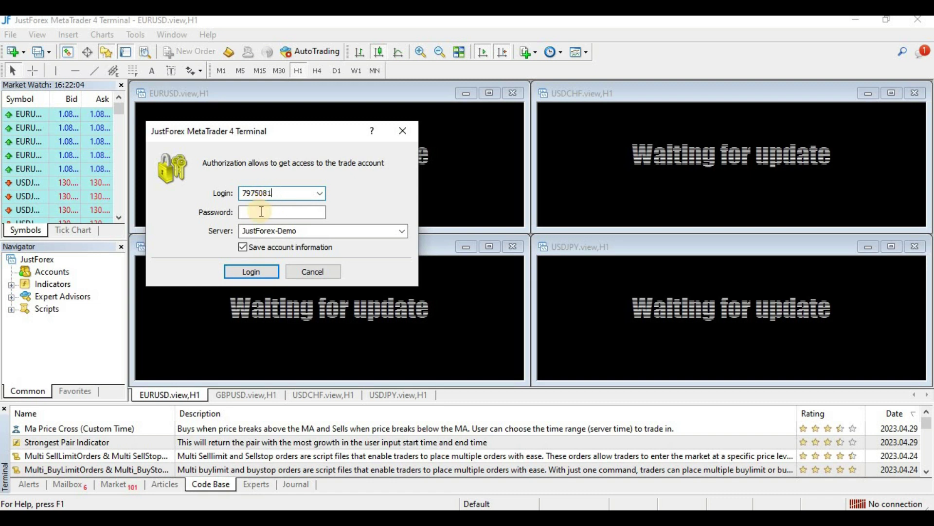
pyautogui.click(260, 211)
pyautogui.write('a')
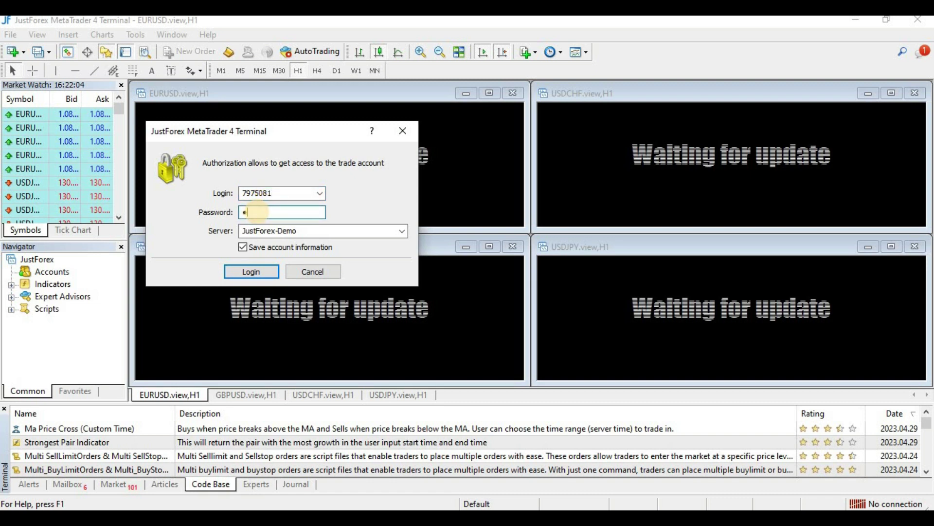
pyautogui.write('****')
pyautogui.write('***')
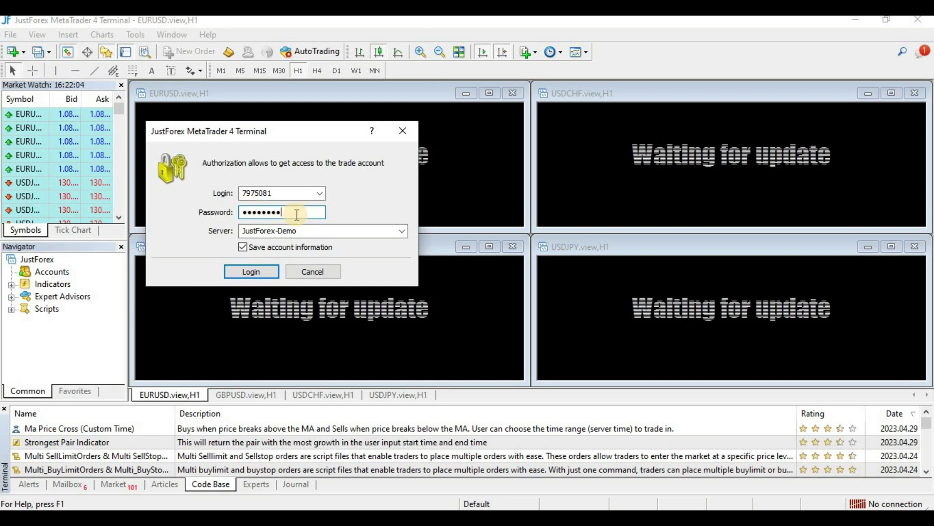
# Replace the server with JustForex-Demo, copied from the JustMarkets page, and toggle saving login details.
pyautogui.click(299, 231)
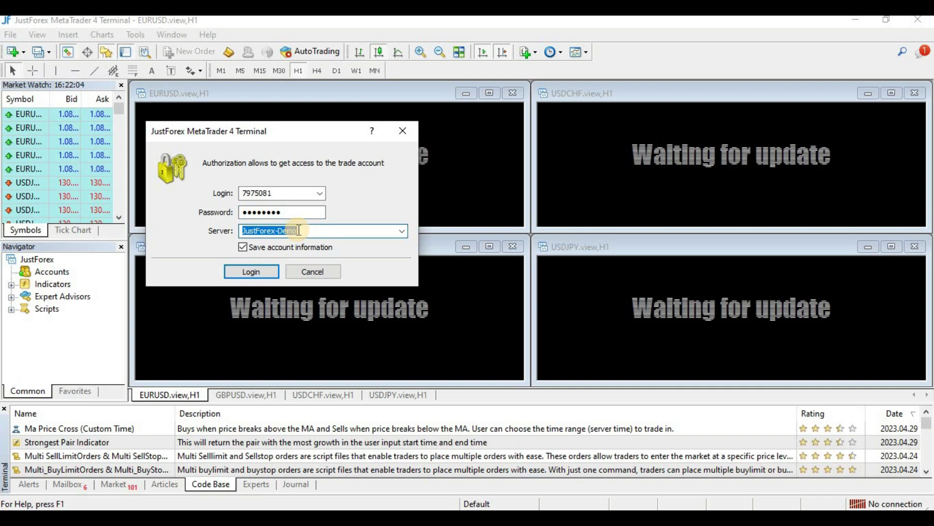
pyautogui.press('BackSpace')
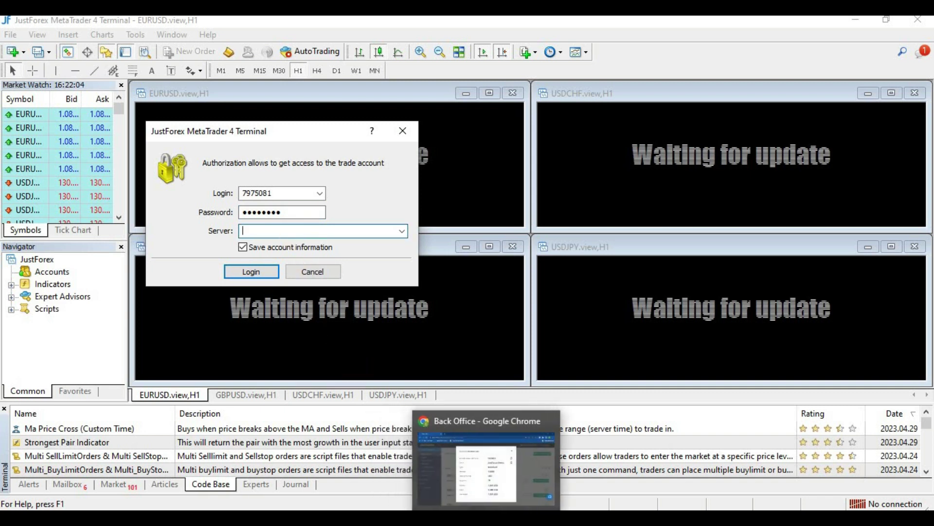
pyautogui.click(493, 474)
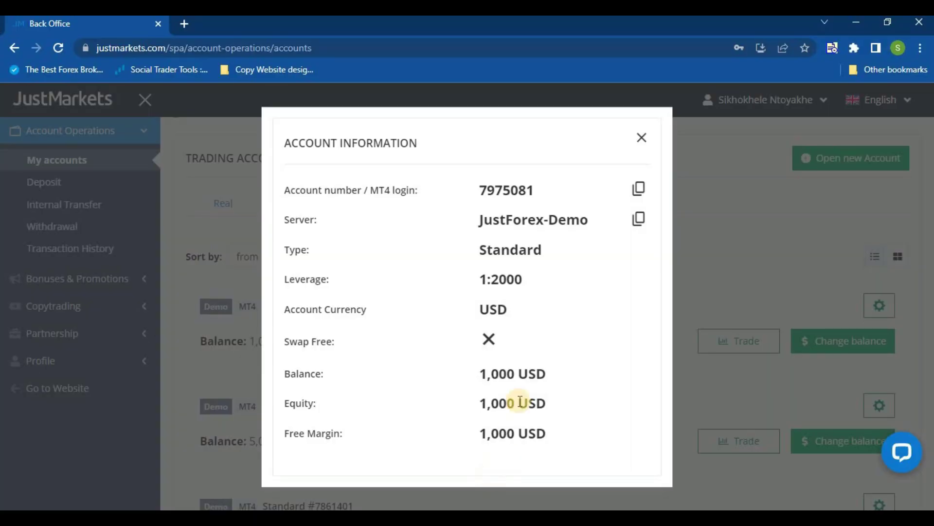
pyautogui.click(639, 221)
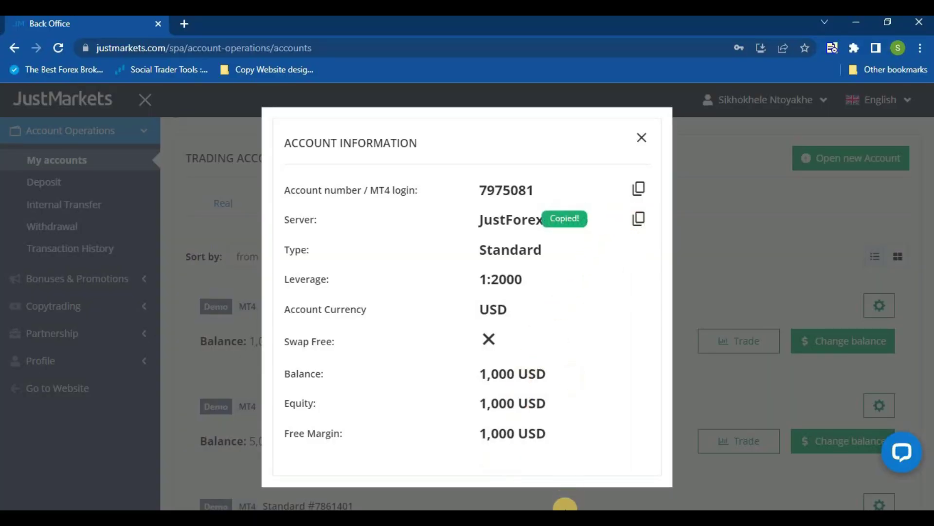
pyautogui.click(565, 507)
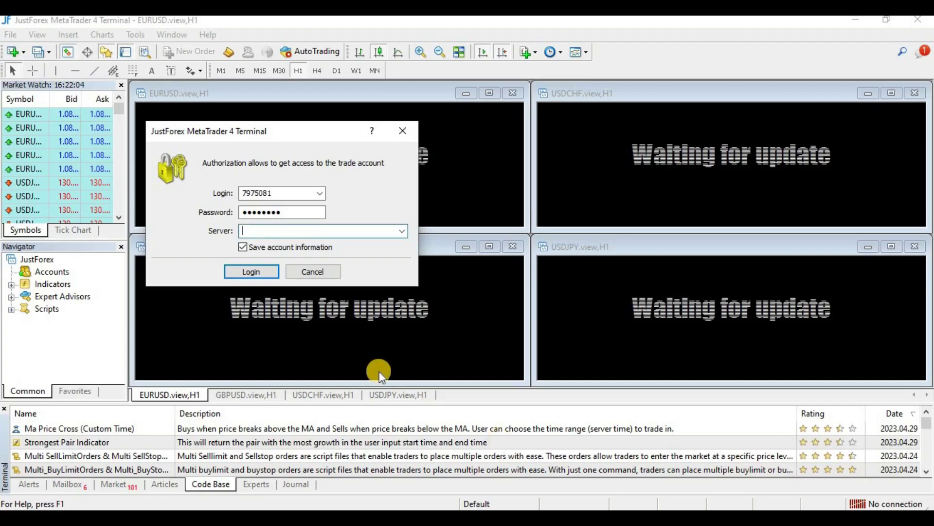
pyautogui.rightClick(243, 231)
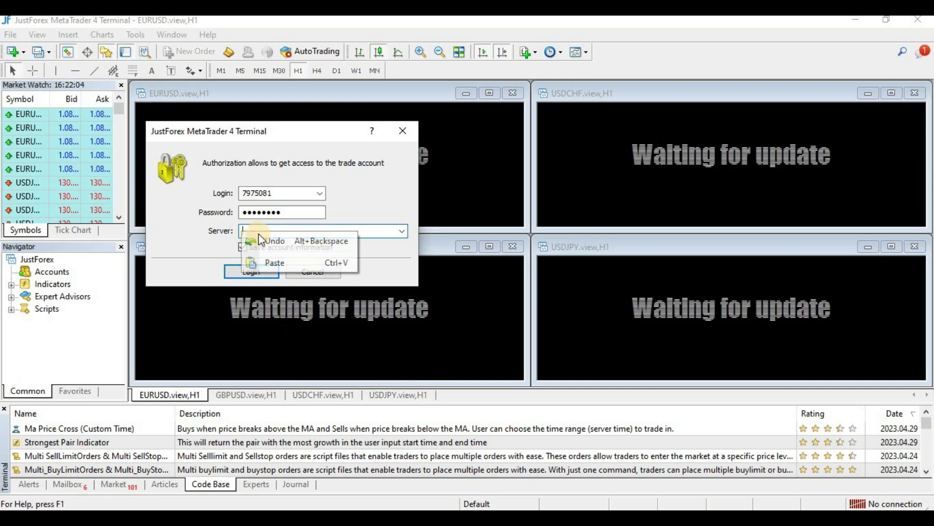
pyautogui.click(269, 262)
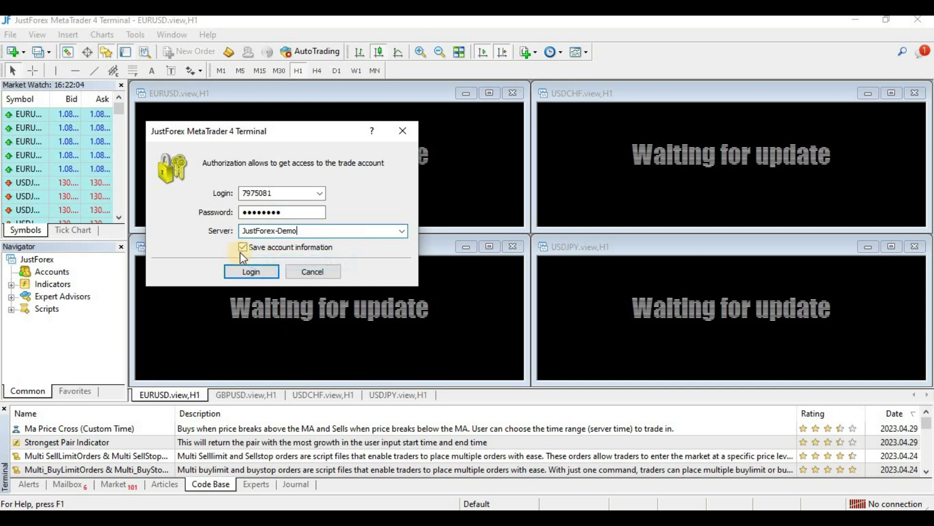
pyautogui.click(242, 249)
pyautogui.click(242, 269)
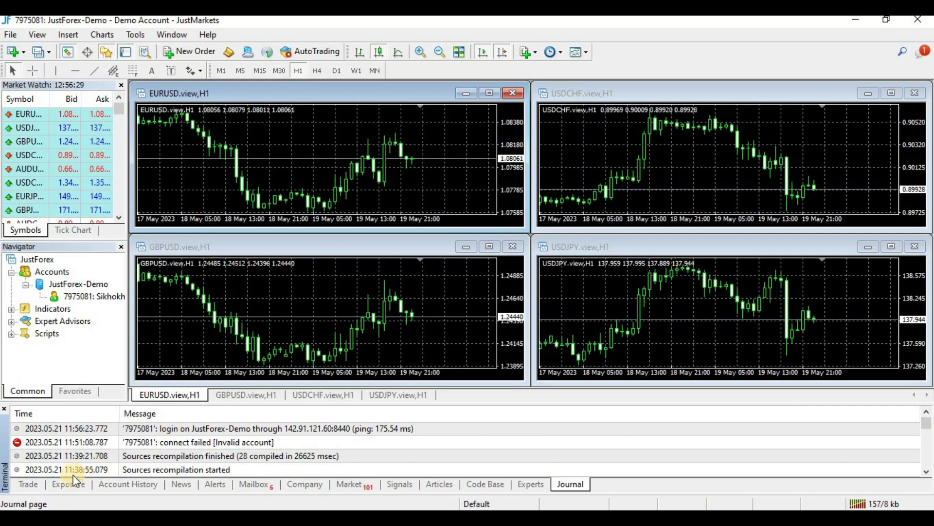
pyautogui.click(27, 484)
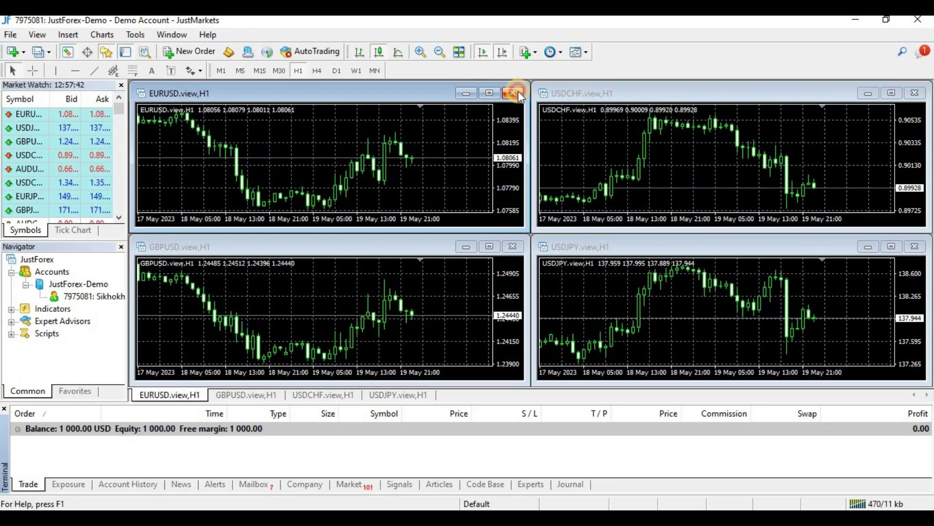
# Close the EURUSD, GBPUSD, USDCHF and USDJPY chart windows.
pyautogui.click(515, 93)
pyautogui.click(512, 247)
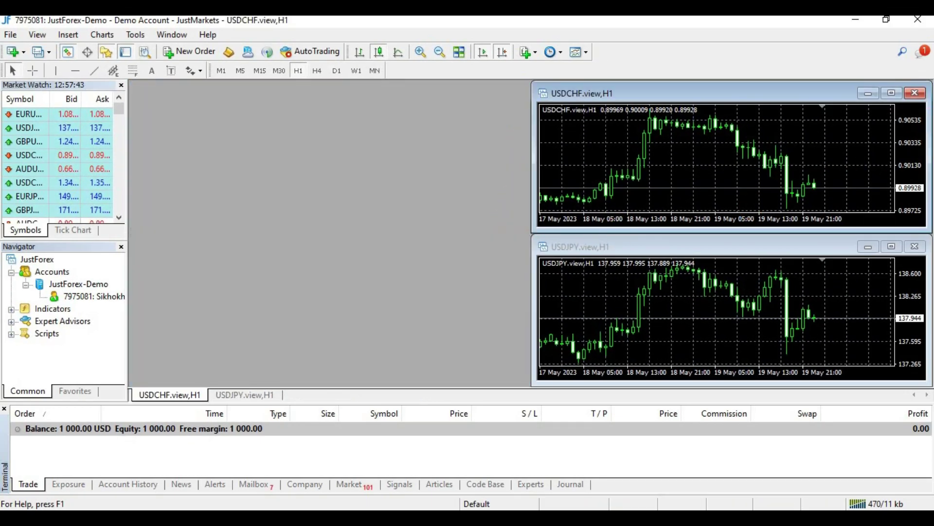
pyautogui.click(915, 93)
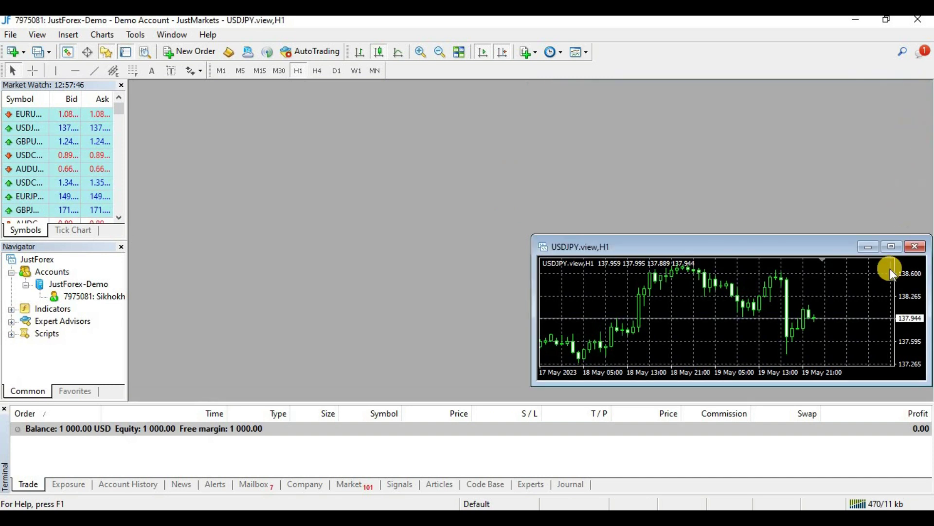
pyautogui.click(918, 247)
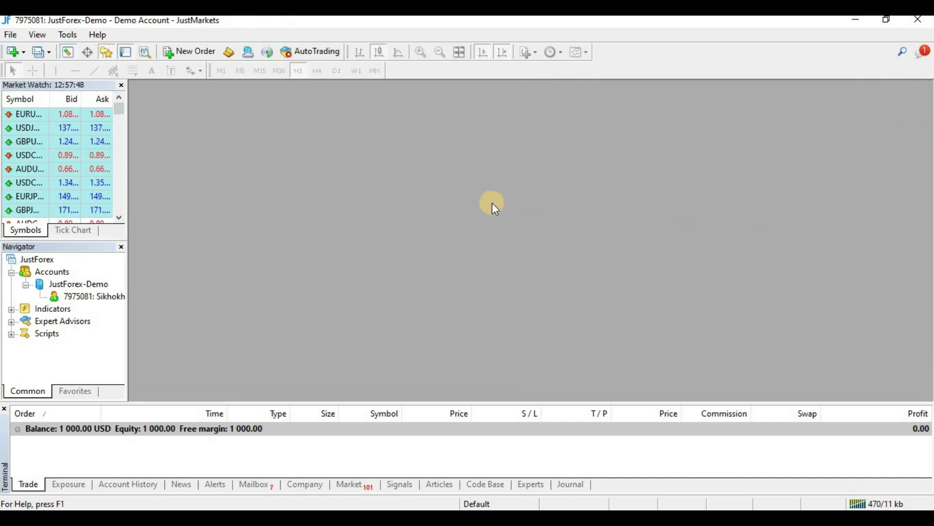
# Open a new EURUSD chart from Market Watch and maximize it.
pyautogui.click(26, 112)
pyautogui.rightClick(26, 112)
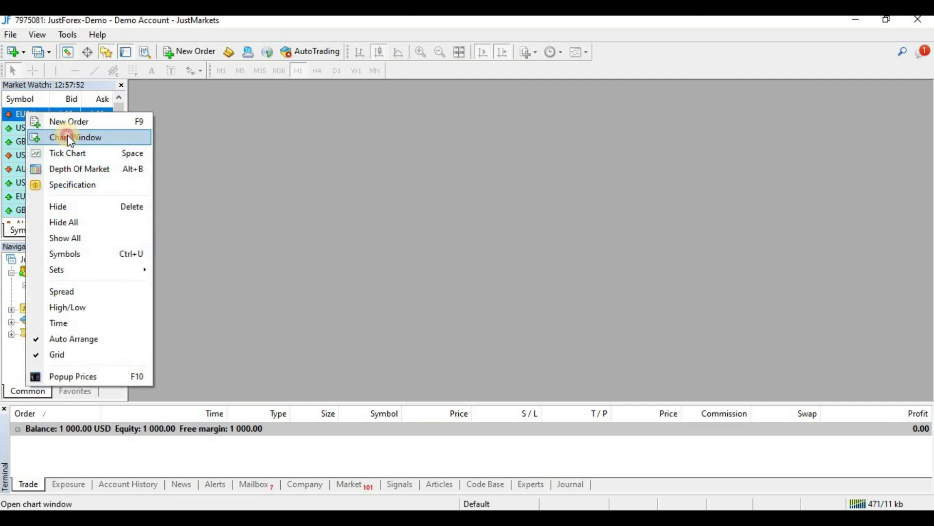
pyautogui.click(66, 137)
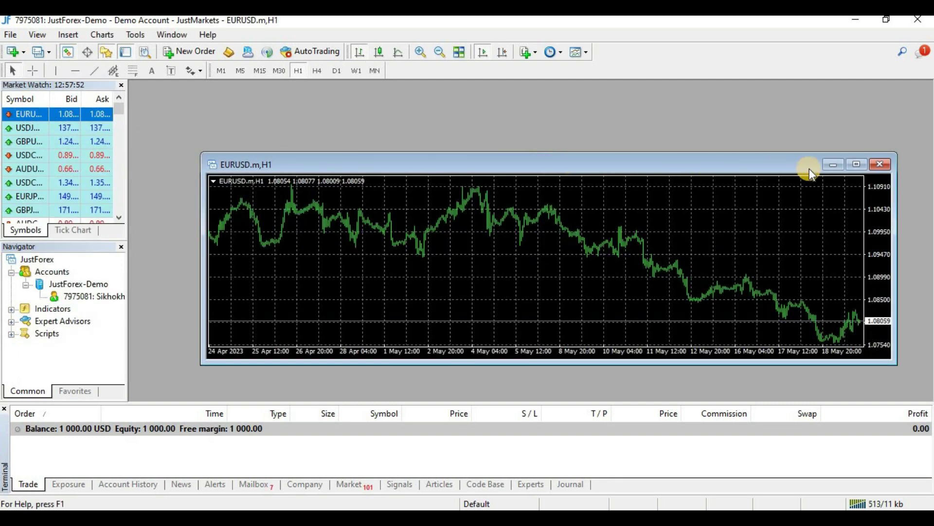
pyautogui.click(857, 165)
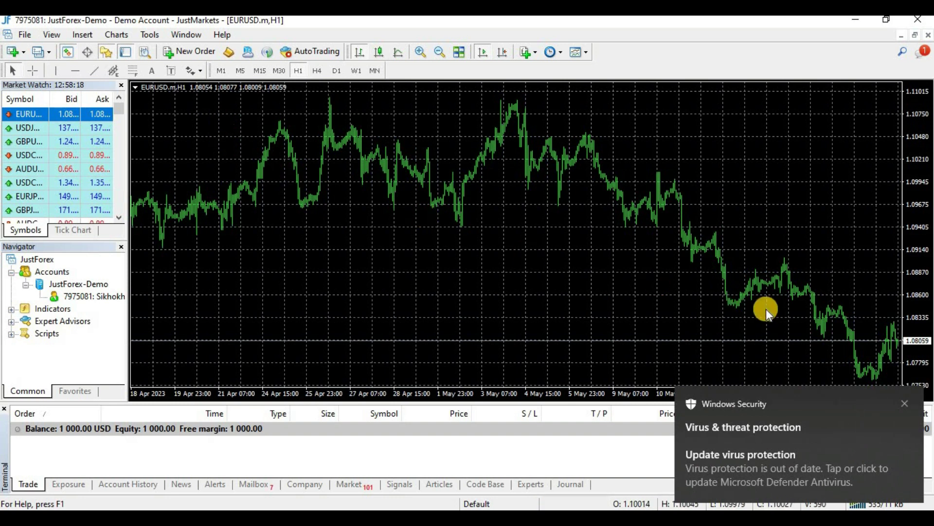
# Dismiss the Windows virus protection notification.
pyautogui.click(904, 403)
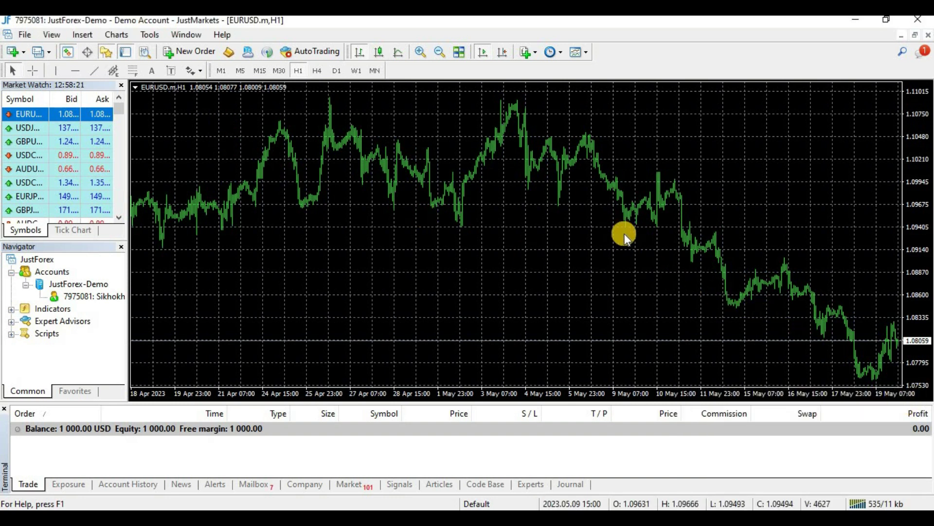